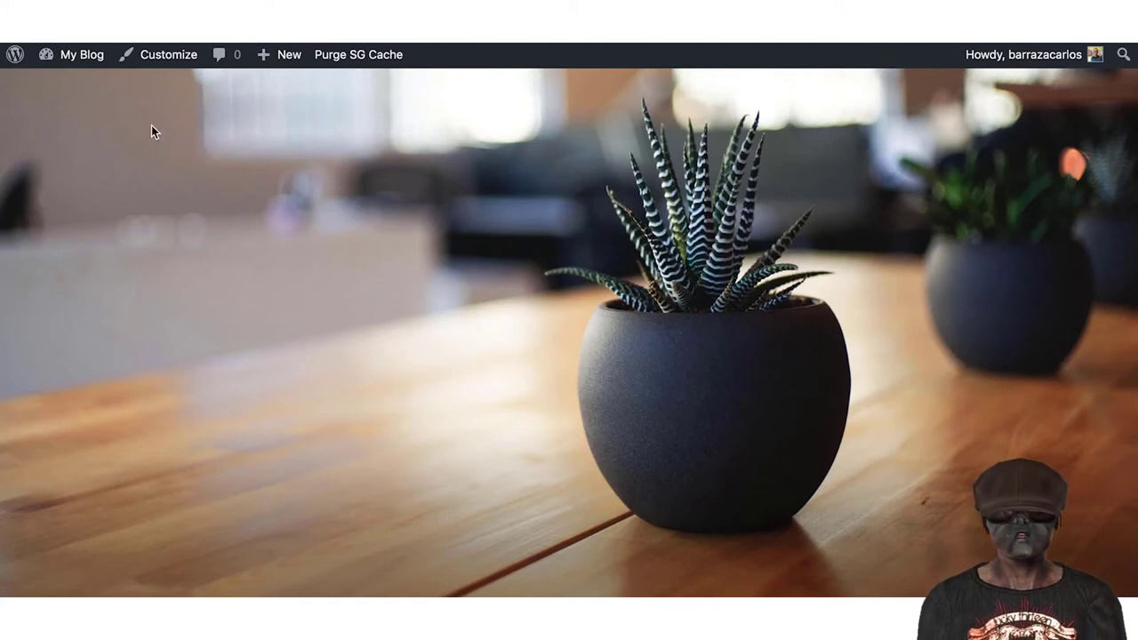
- From the WordPress dashboard, go to the Add New Plugins page
{"action": "scroll", "coordinate": [262, 235], "scroll_direction": "down", "scroll_amount": 15}
{"action": "scroll", "coordinate": [263, 235], "scroll_direction": "down", "scroll_amount": 3}
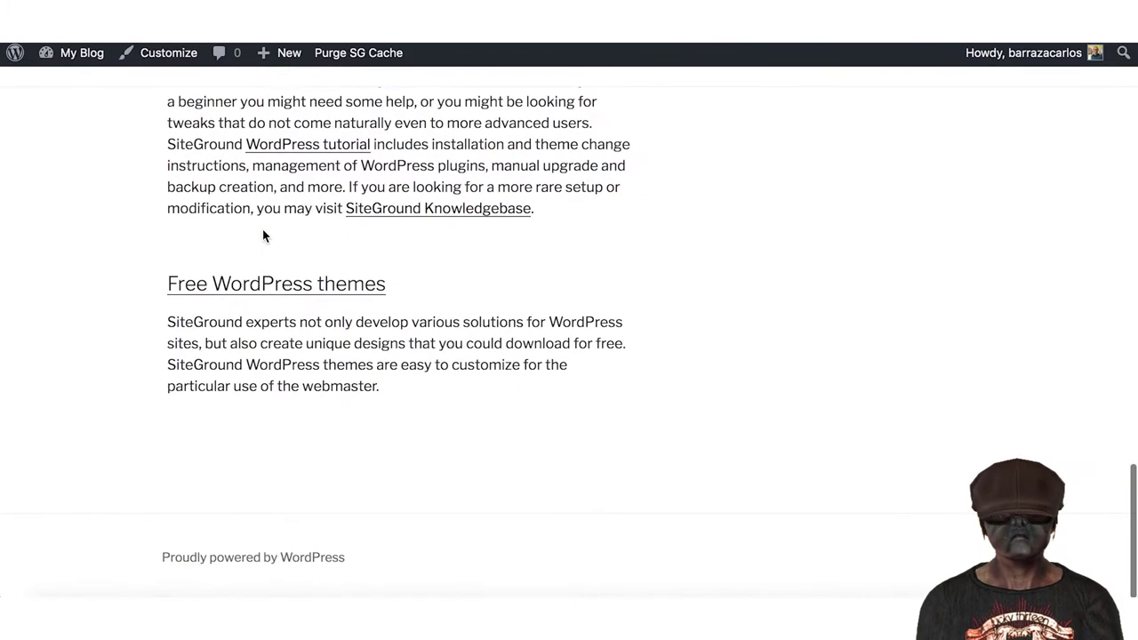
{"action": "scroll", "coordinate": [262, 236], "scroll_direction": "up", "scroll_amount": 15}
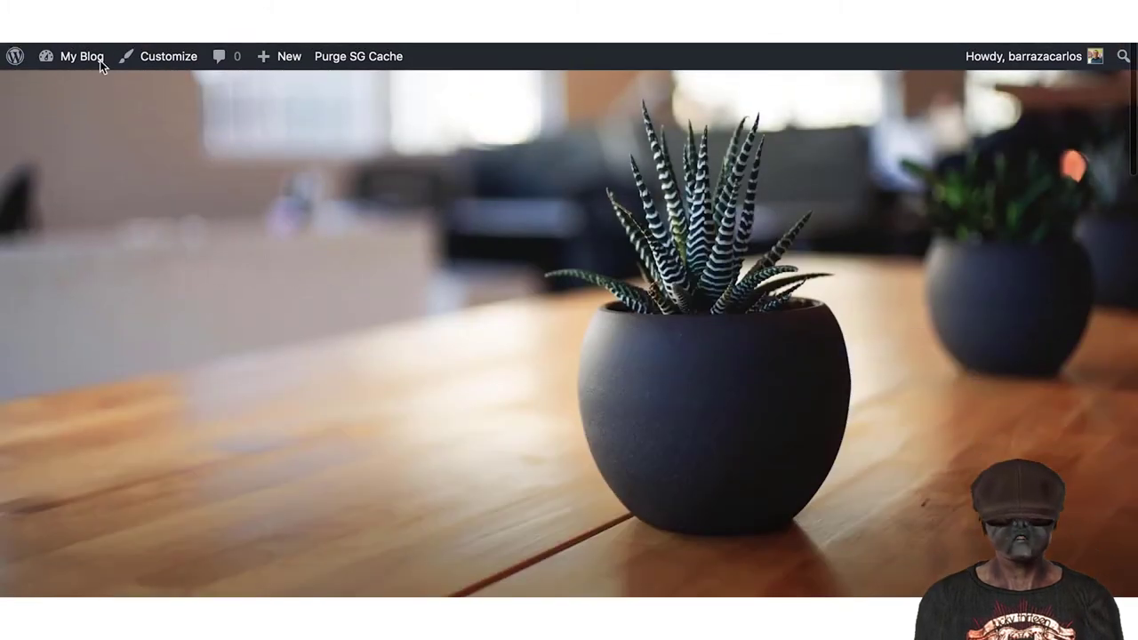
{"action": "mouse_move", "coordinate": [78, 59]}
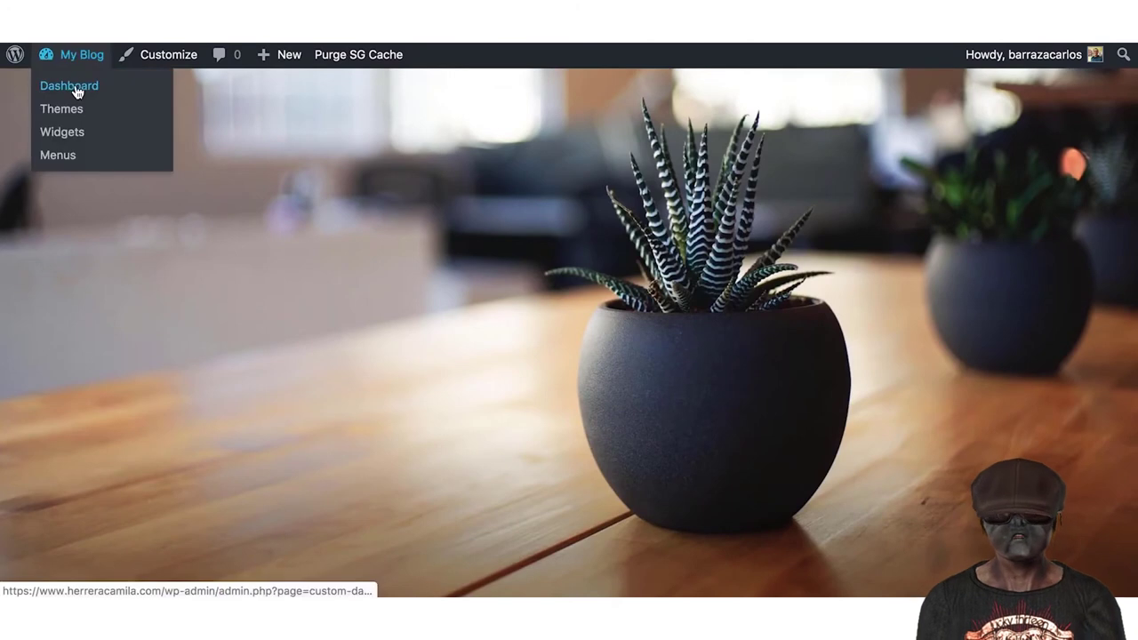
{"action": "left_click", "coordinate": [77, 95]}
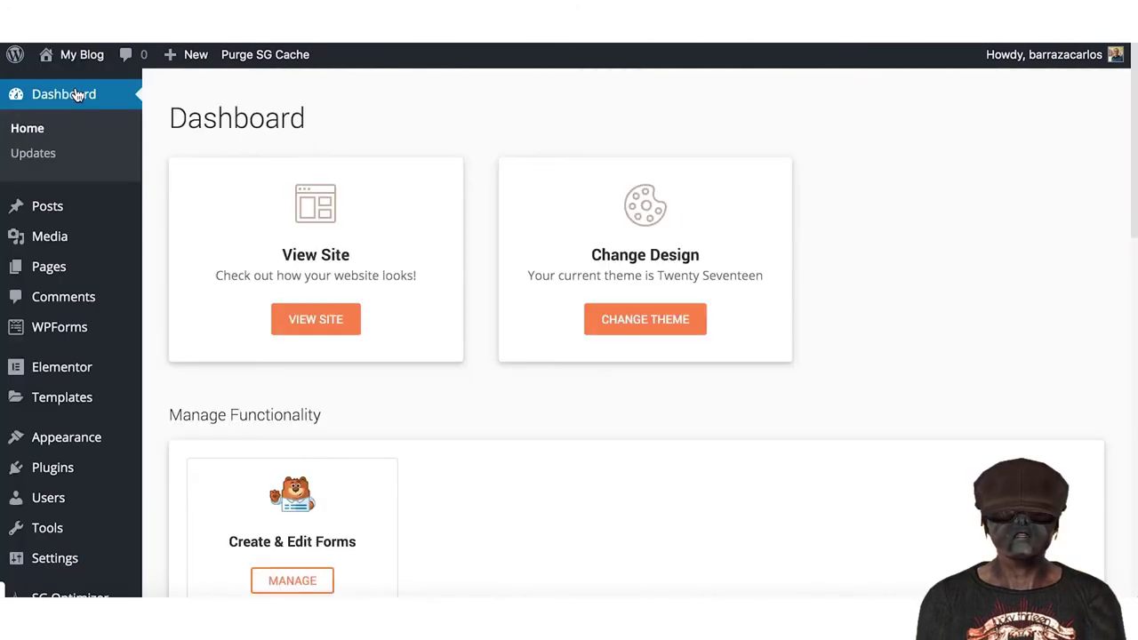
{"action": "mouse_move", "coordinate": [94, 472]}
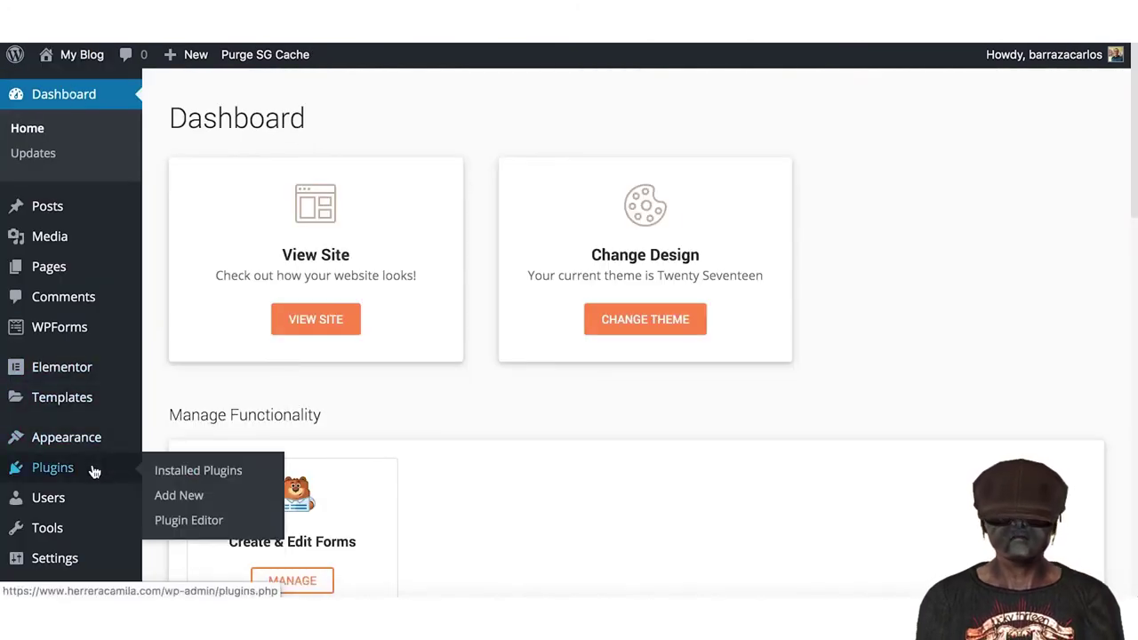
{"action": "left_click", "coordinate": [189, 505]}
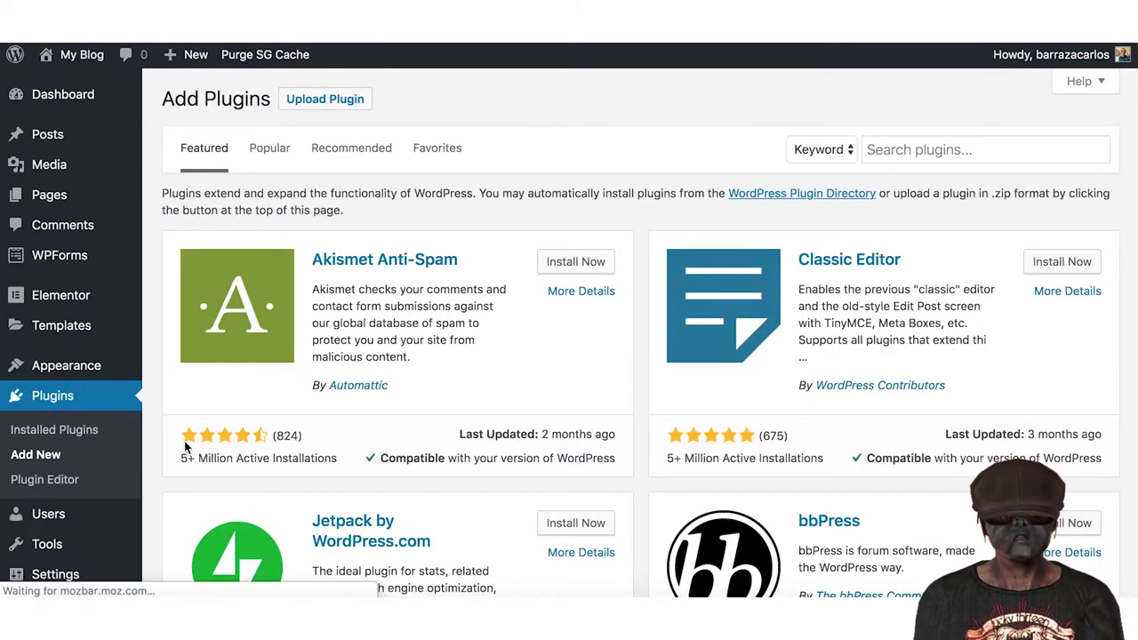
- Search for 'envato ele', then install and activate the Envato Elements plugin
{"action": "mouse_move", "coordinate": [114, 295]}
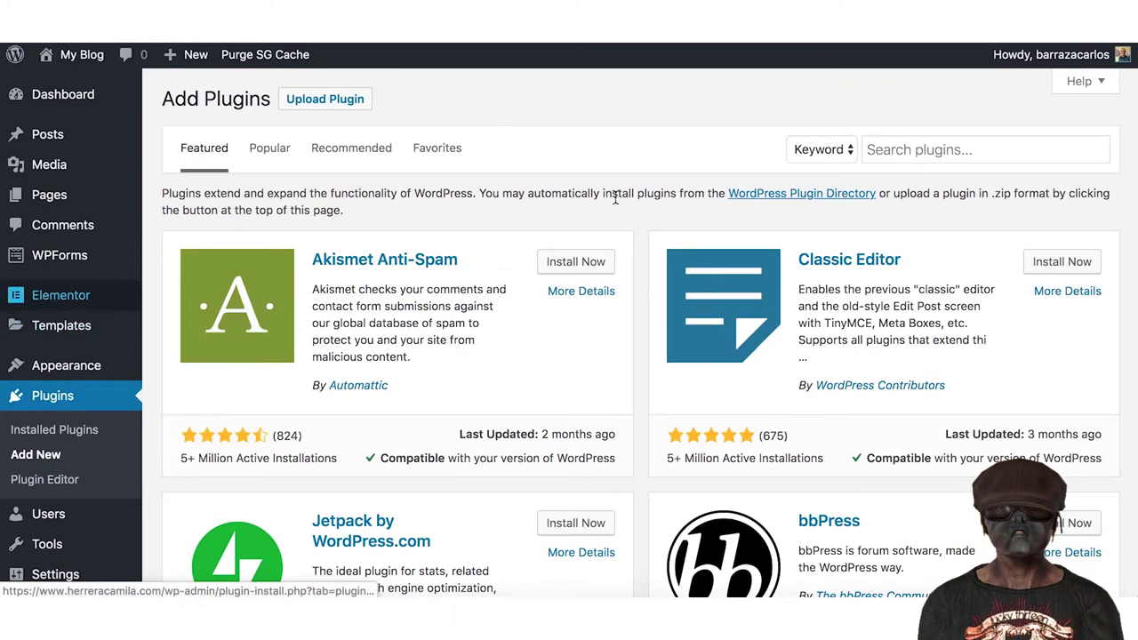
{"action": "left_click", "coordinate": [932, 145]}
{"action": "type", "text": "envato elements"}
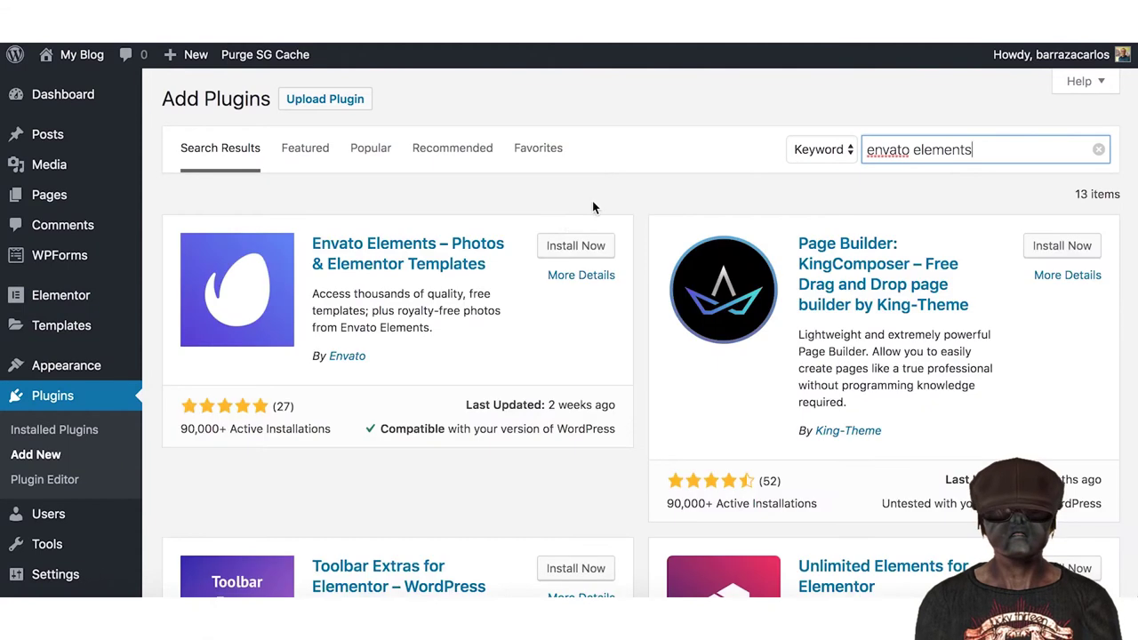
{"action": "left_click", "coordinate": [547, 249]}
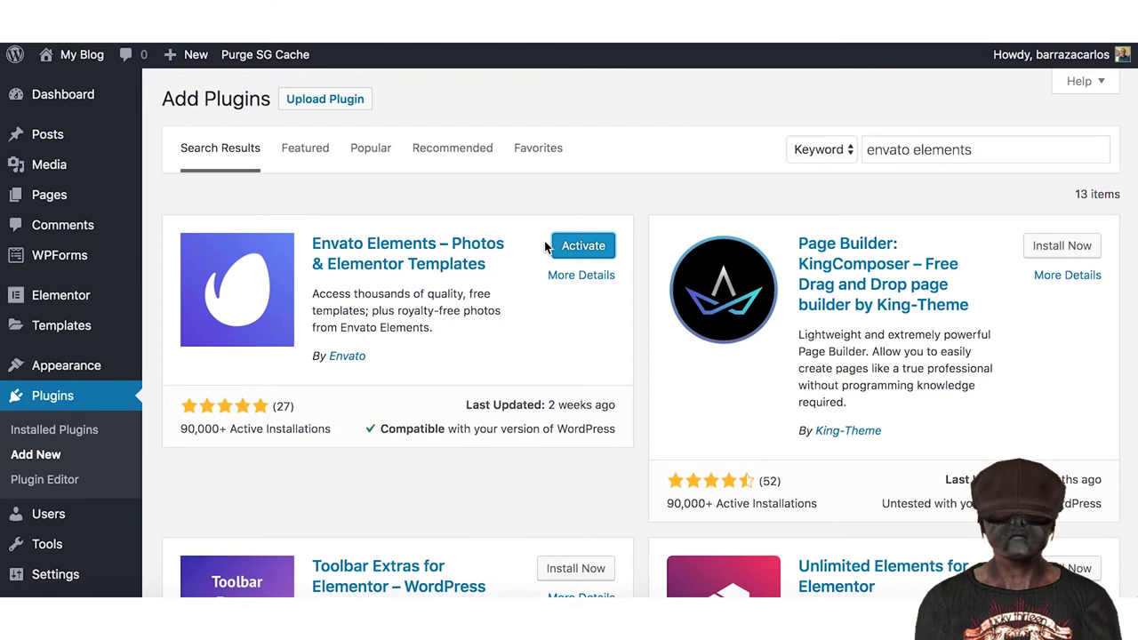
{"action": "left_click", "coordinate": [571, 248]}
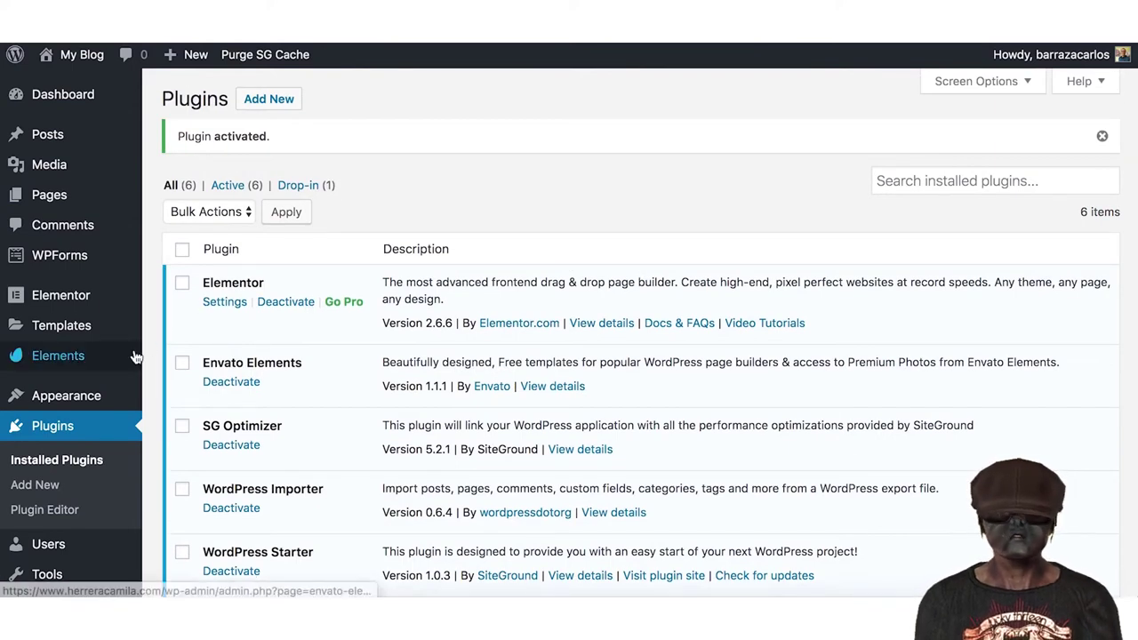
- Scroll the installed plugins list to confirm Envato Elements 1.1.1 is active
{"action": "scroll", "coordinate": [88, 375], "scroll_direction": "down", "scroll_amount": 3}
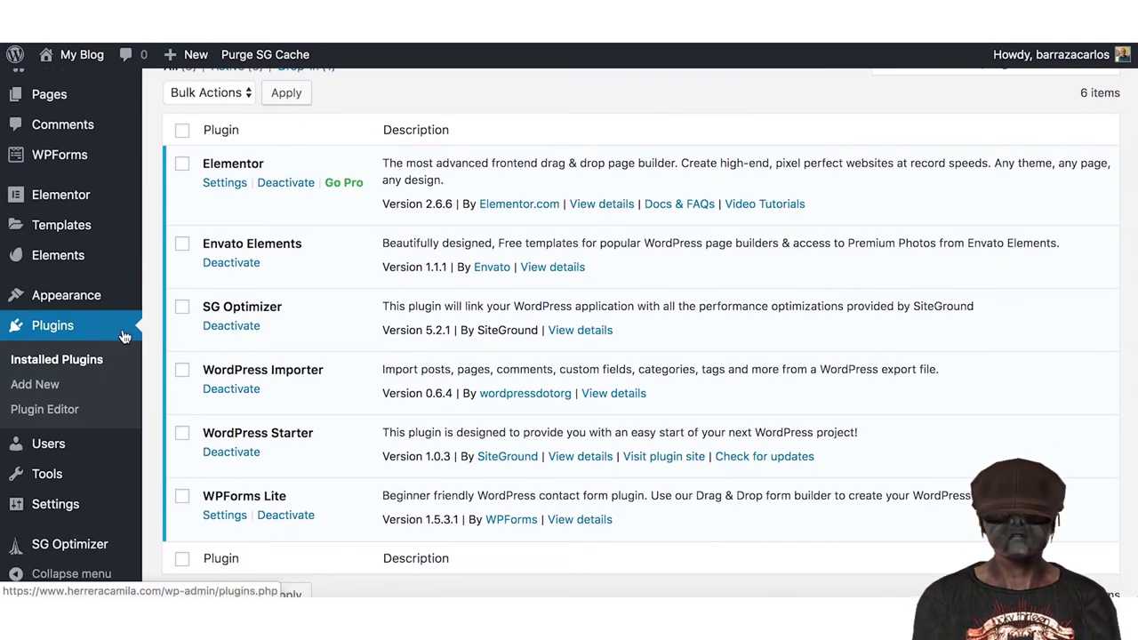
- Open Elements, agree to the terms, opt in, and continue to Template Kits
{"action": "left_click", "coordinate": [77, 259]}
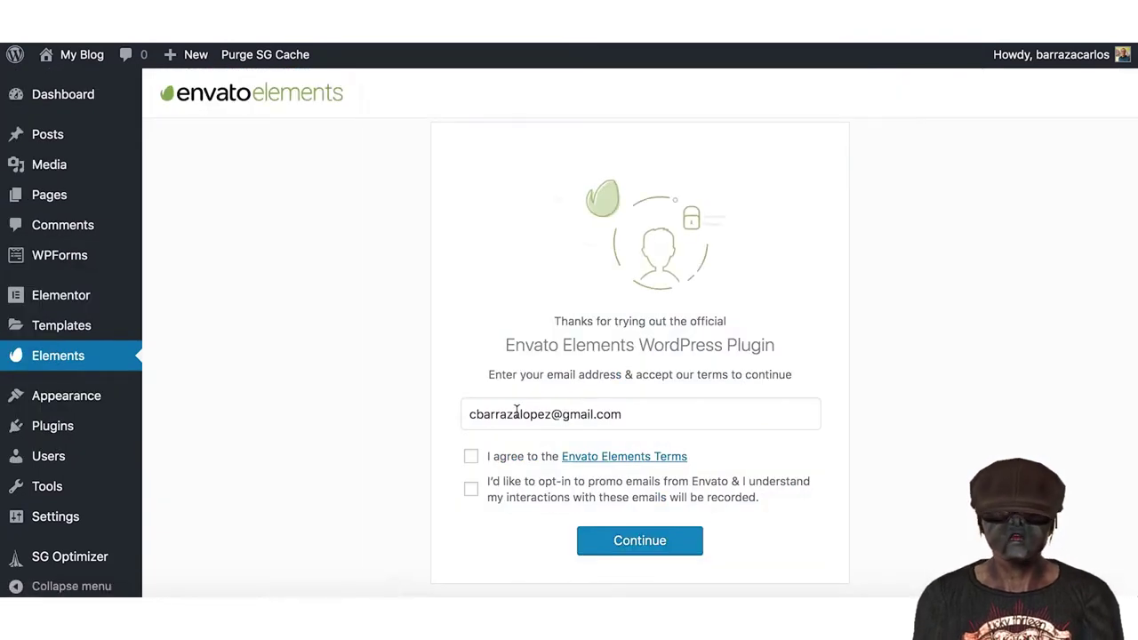
{"action": "left_click", "coordinate": [471, 489]}
{"action": "left_click", "coordinate": [650, 540]}
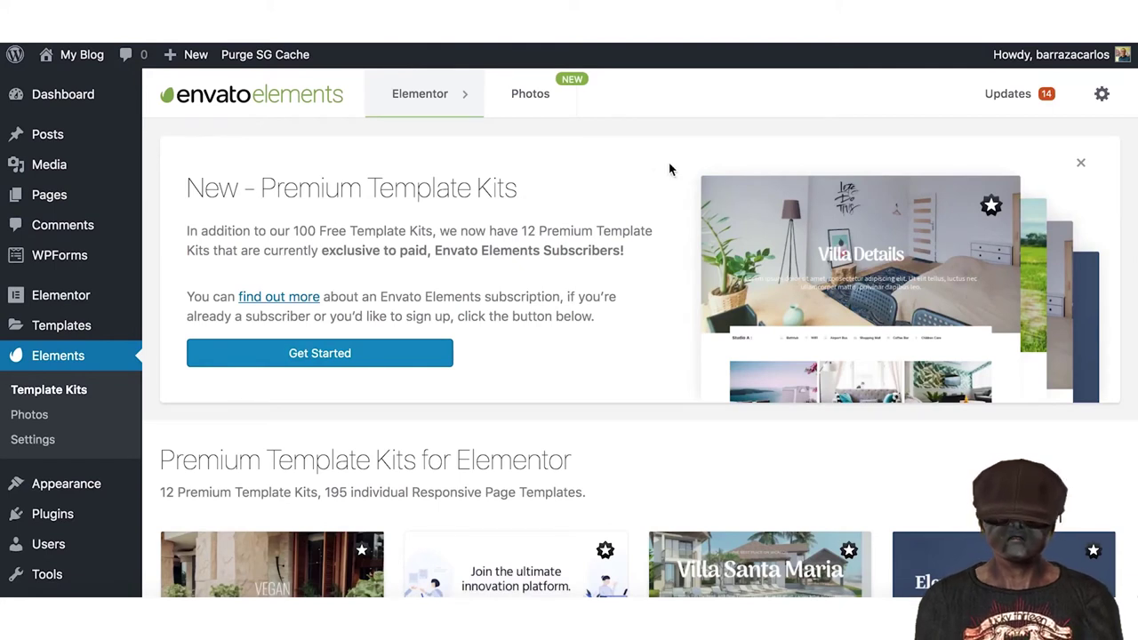
{"action": "scroll", "coordinate": [535, 322], "scroll_direction": "down", "scroll_amount": 1}
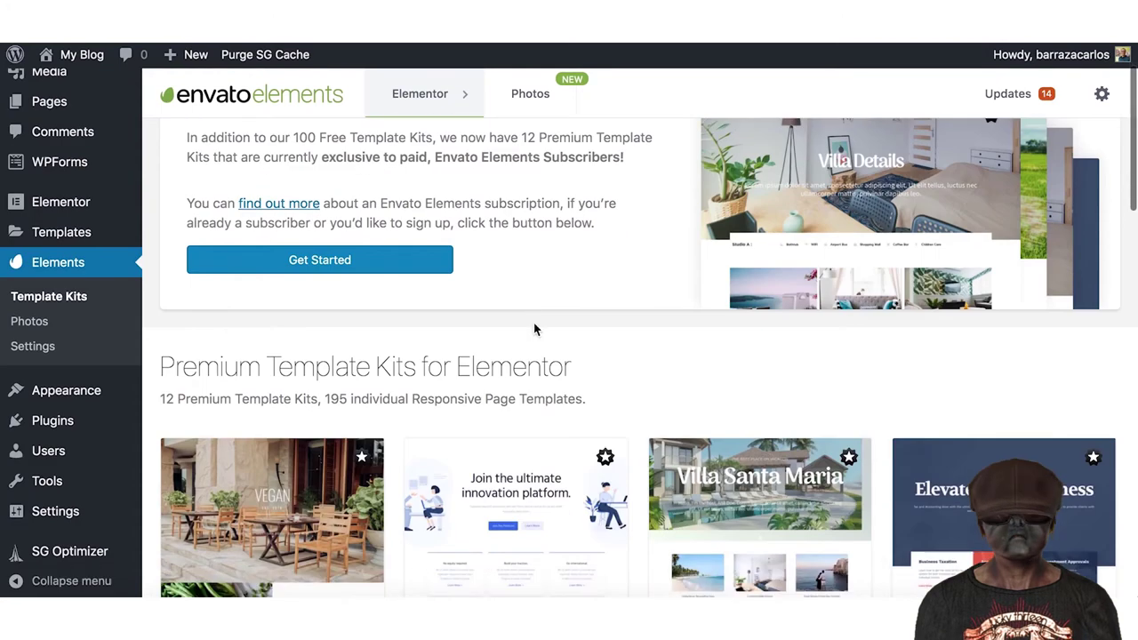
{"action": "scroll", "coordinate": [475, 338], "scroll_direction": "down", "scroll_amount": 1}
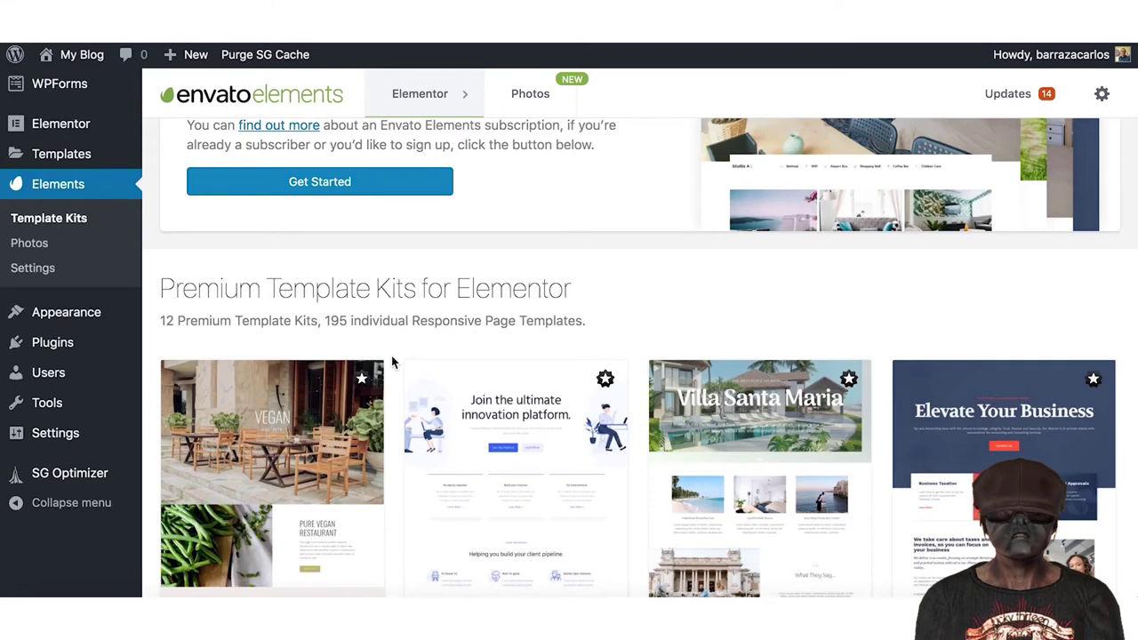
{"action": "scroll", "coordinate": [393, 362], "scroll_direction": "down", "scroll_amount": 1}
{"action": "scroll", "coordinate": [392, 362], "scroll_direction": "down", "scroll_amount": 1}
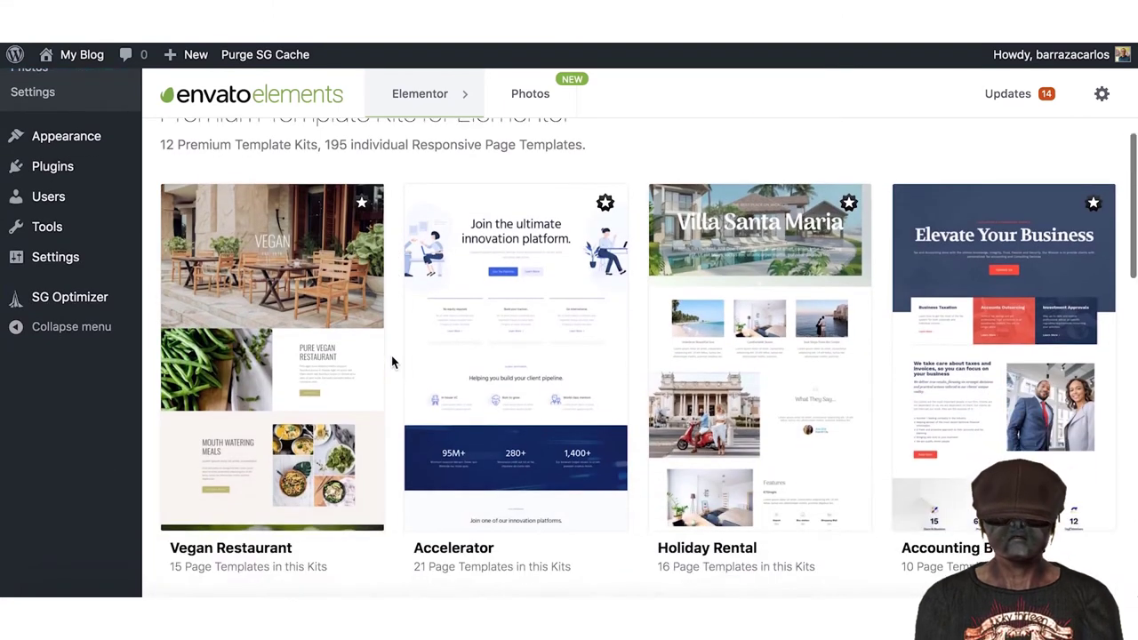
{"action": "scroll", "coordinate": [393, 362], "scroll_direction": "down", "scroll_amount": 1}
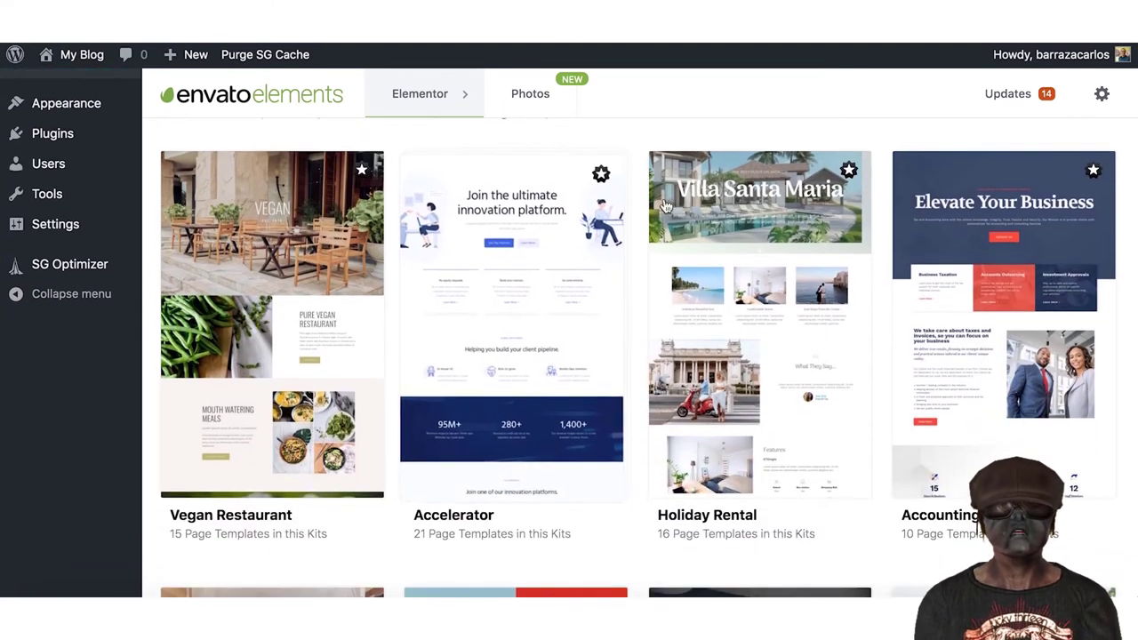
{"action": "scroll", "coordinate": [830, 289], "scroll_direction": "down", "scroll_amount": 10}
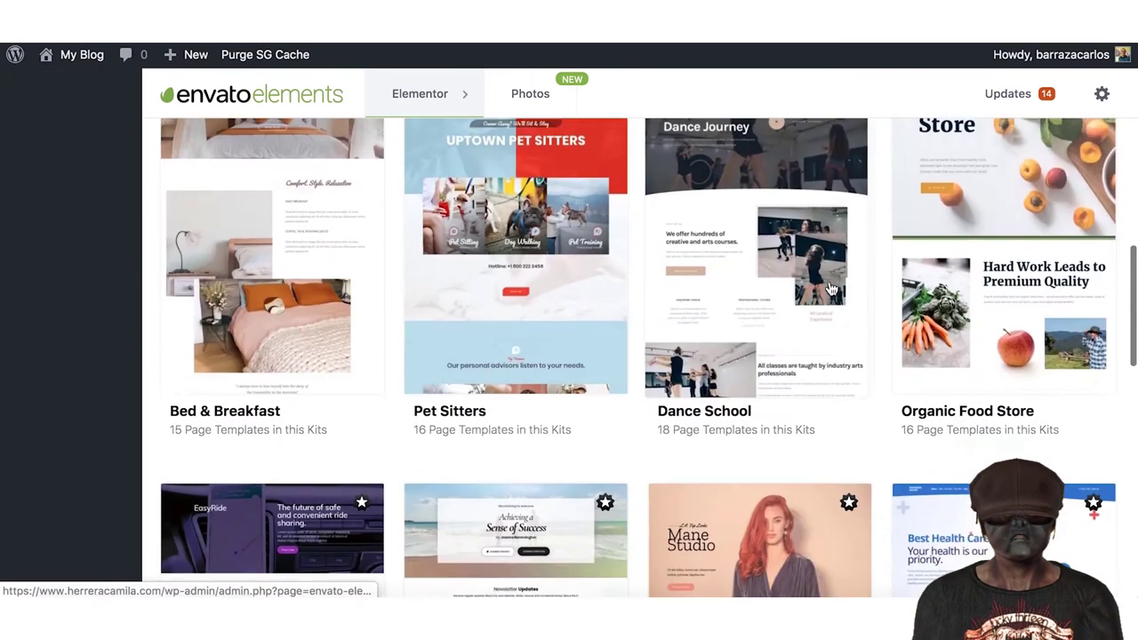
{"action": "scroll", "coordinate": [830, 289], "scroll_direction": "down", "scroll_amount": 3}
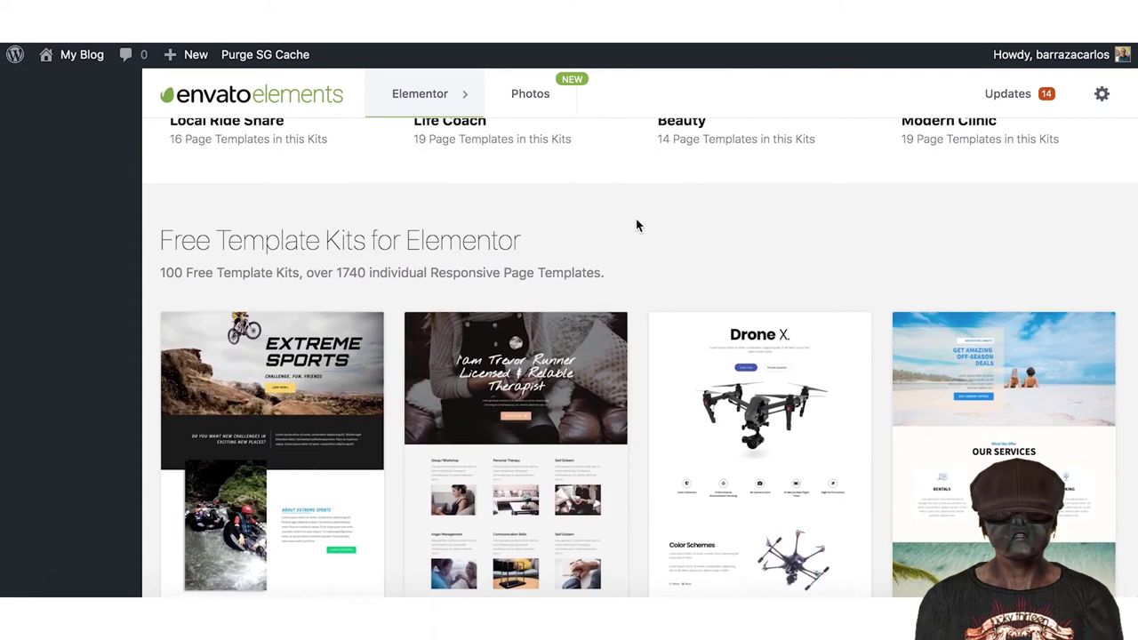
{"action": "scroll", "coordinate": [636, 225], "scroll_direction": "down", "scroll_amount": 7}
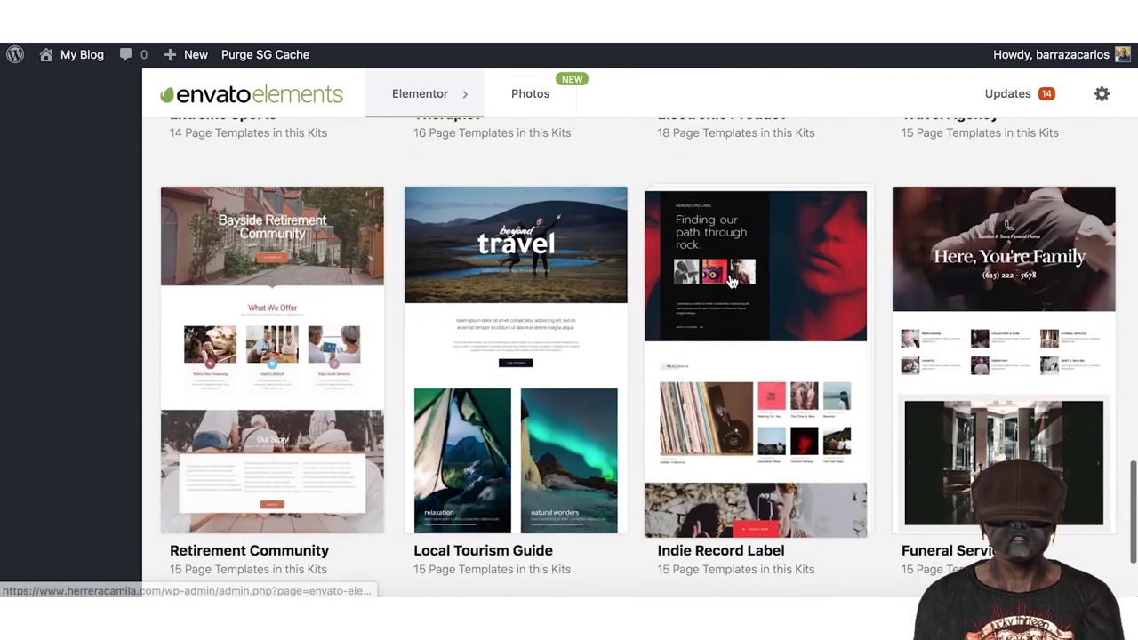
{"action": "scroll", "coordinate": [910, 437], "scroll_direction": "down", "scroll_amount": 3}
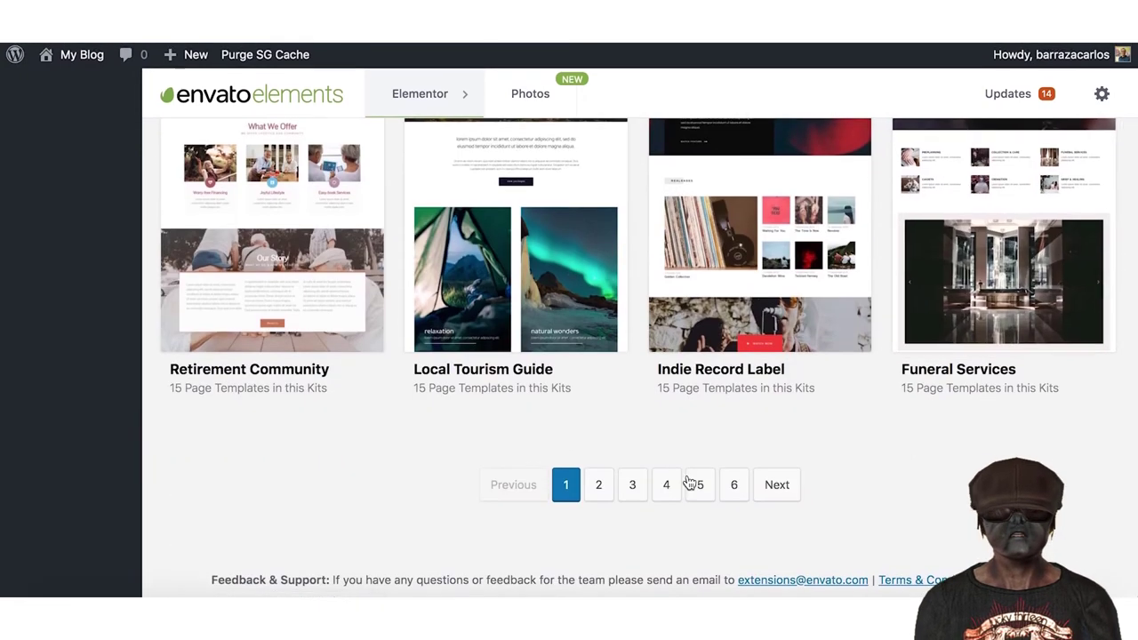
{"action": "scroll", "coordinate": [652, 387], "scroll_direction": "up", "scroll_amount": 20}
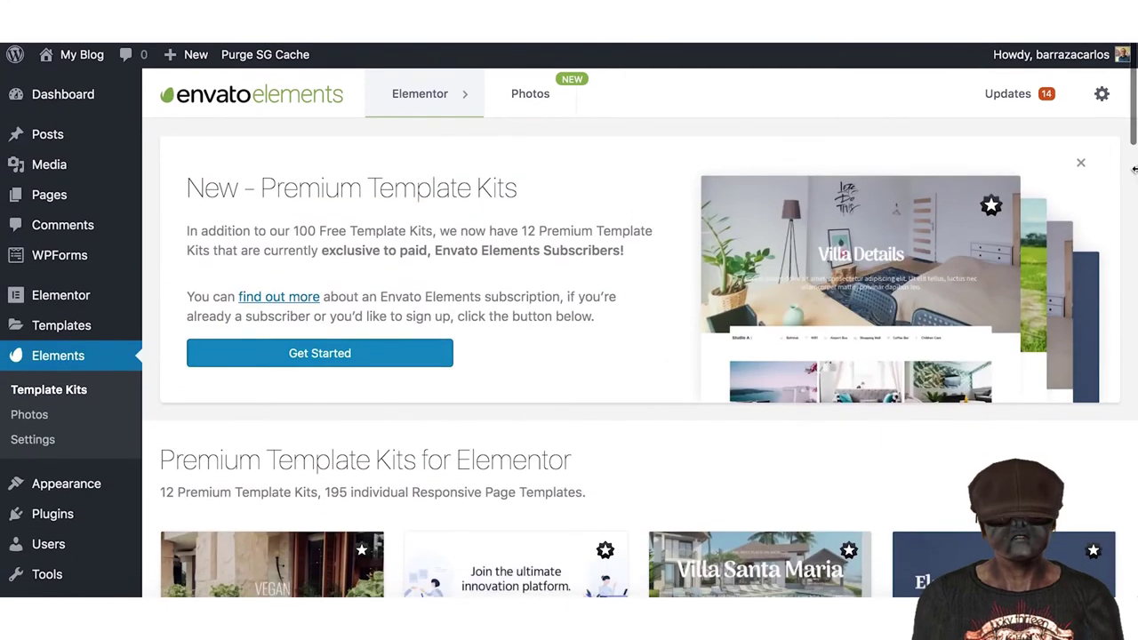
- Close the Premium Template Kits banner and filter kits to Creative & Design (15)
{"action": "left_click", "coordinate": [1080, 164]}
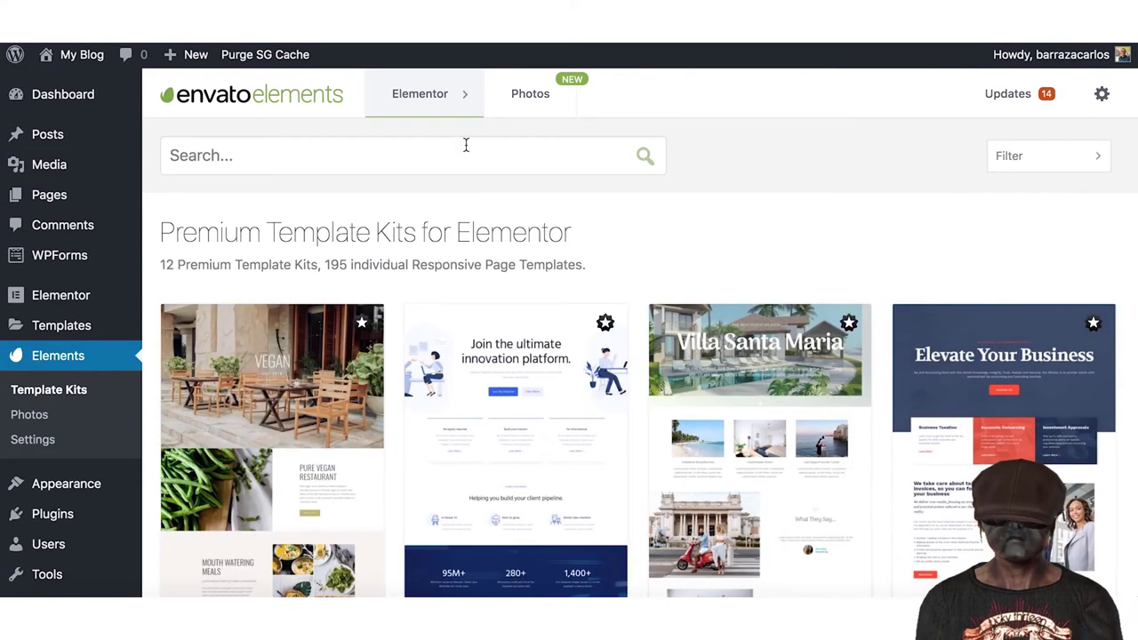
{"action": "left_click", "coordinate": [251, 159]}
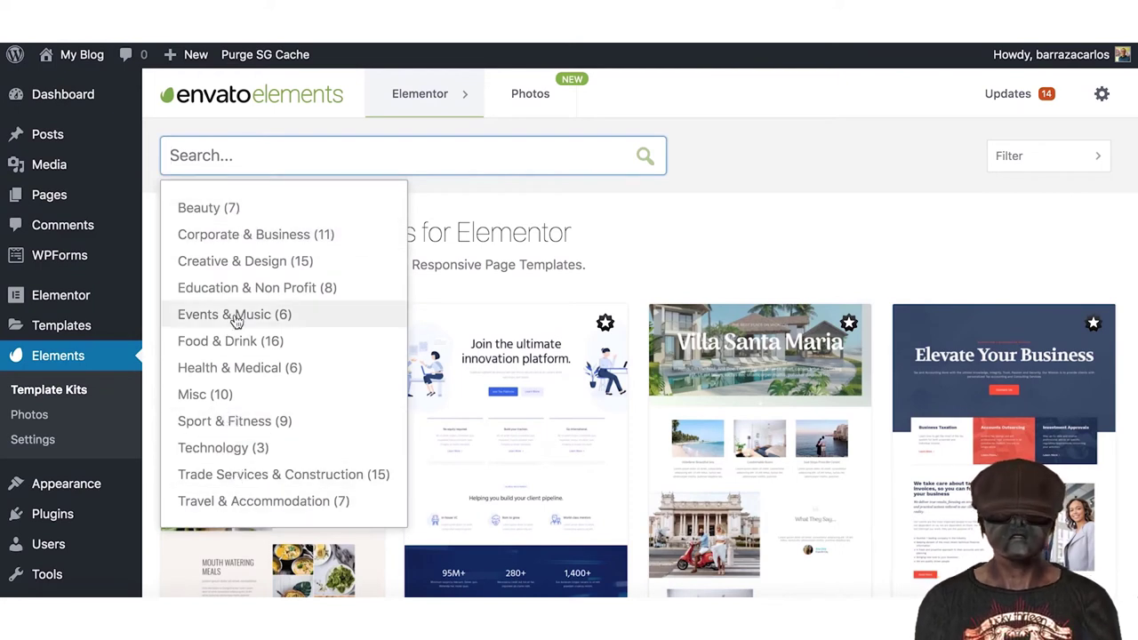
{"action": "left_click", "coordinate": [240, 262]}
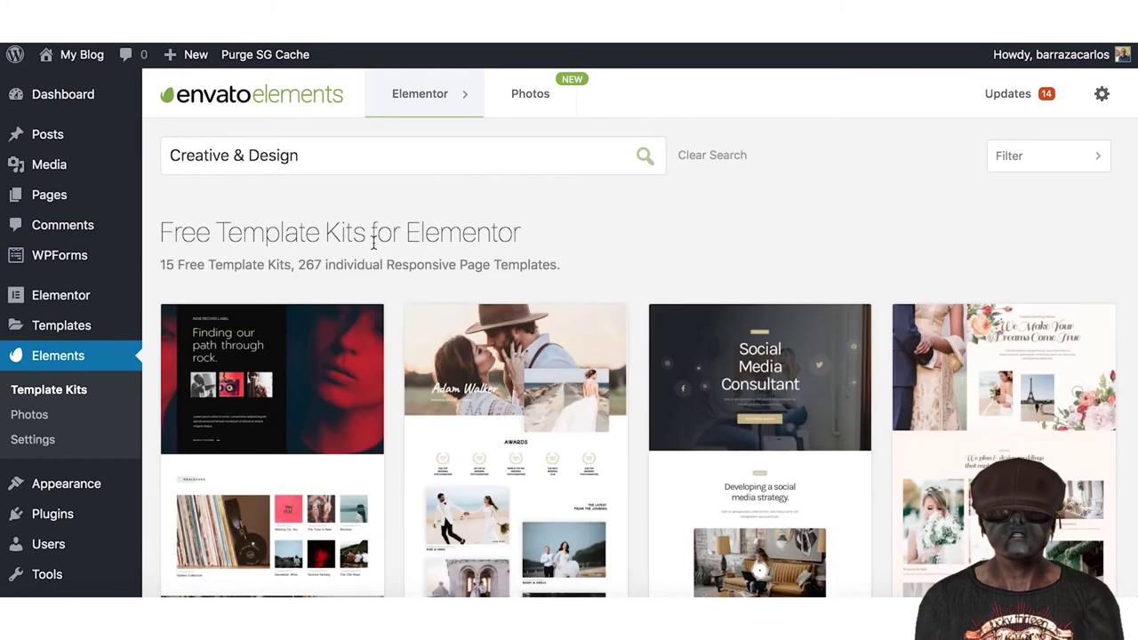
{"action": "scroll", "coordinate": [374, 238], "scroll_direction": "down", "scroll_amount": 3}
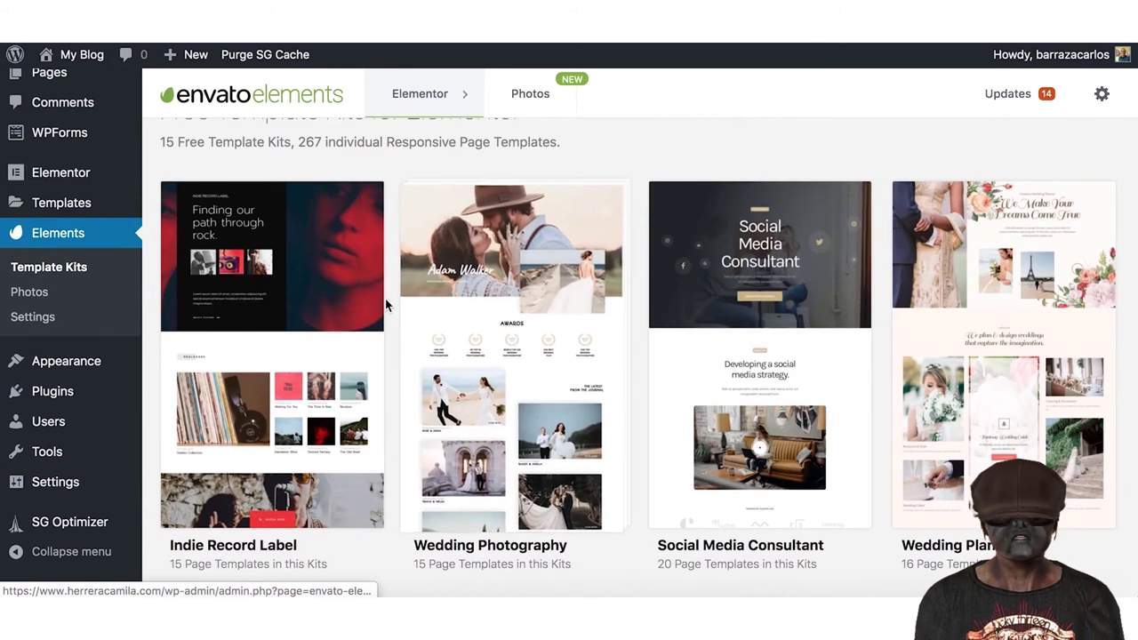
{"action": "scroll", "coordinate": [498, 284], "scroll_direction": "down", "scroll_amount": 2}
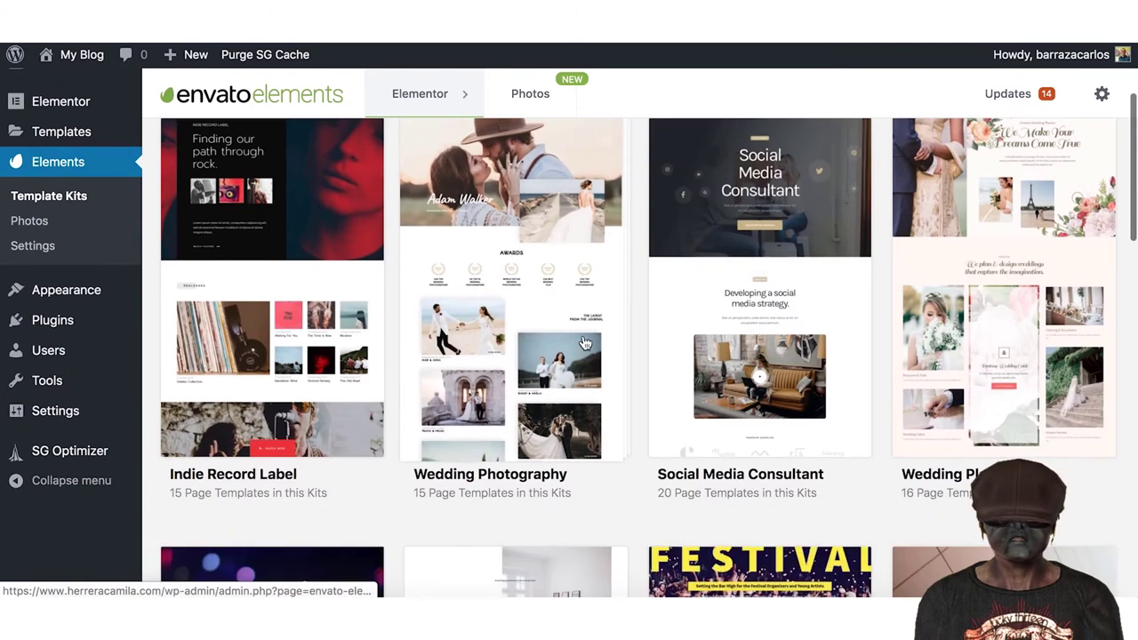
- Open the Social Media Consultant kit, browse its templates, and open Home 1
{"action": "left_click", "coordinate": [759, 194]}
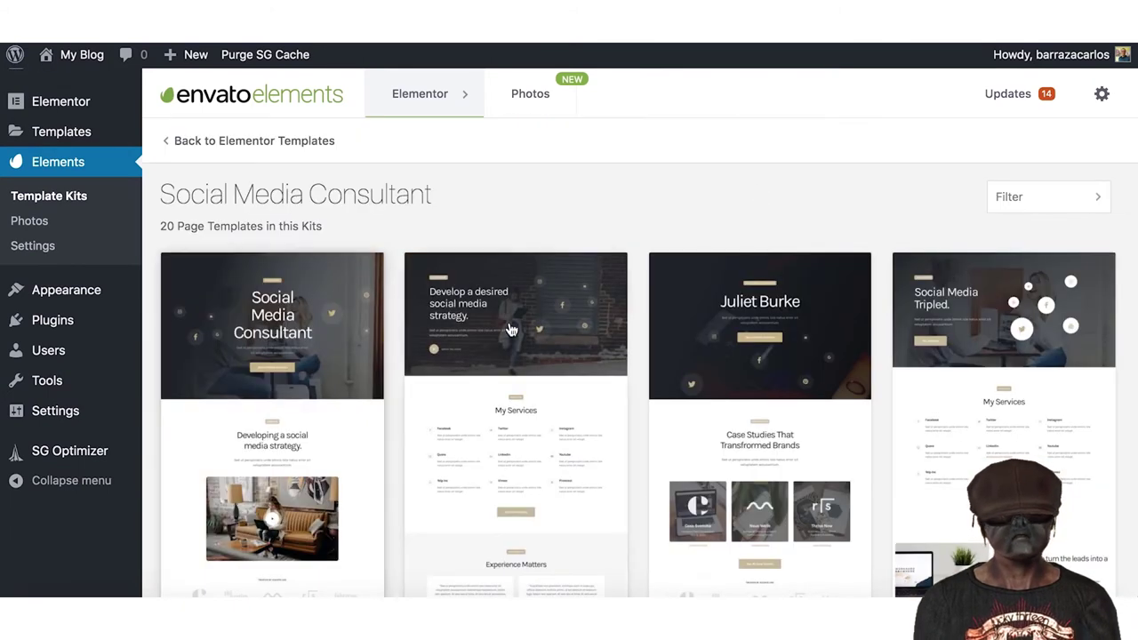
{"action": "scroll", "coordinate": [510, 331], "scroll_direction": "down", "scroll_amount": 10}
{"action": "scroll", "coordinate": [303, 197], "scroll_direction": "up", "scroll_amount": 1}
{"action": "scroll", "coordinate": [821, 308], "scroll_direction": "down", "scroll_amount": 2}
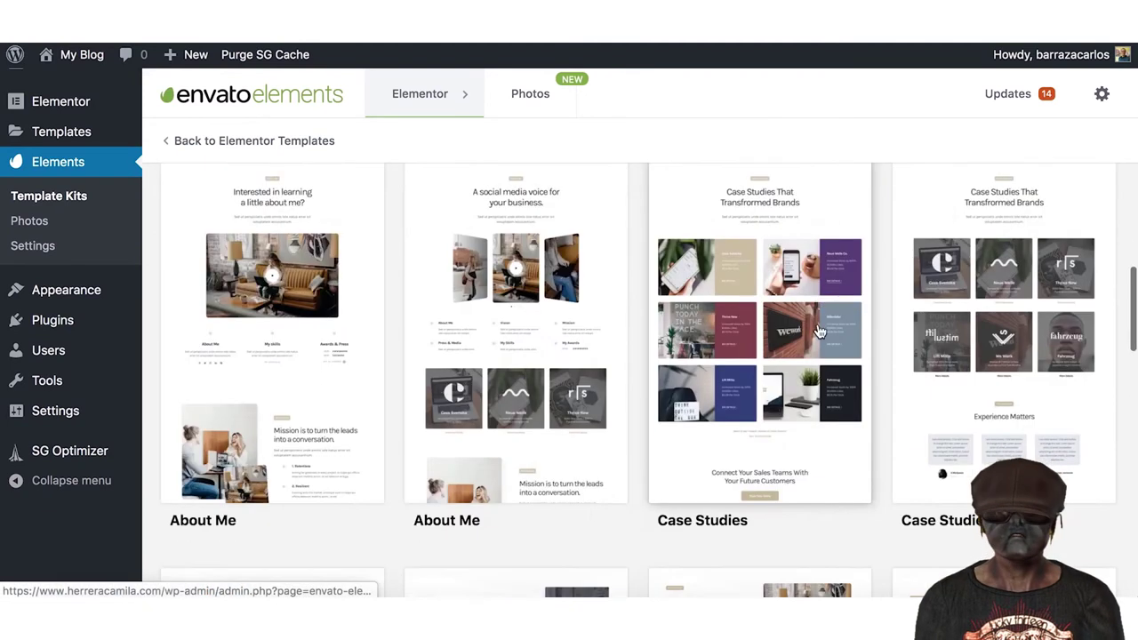
{"action": "scroll", "coordinate": [593, 442], "scroll_direction": "down", "scroll_amount": 2}
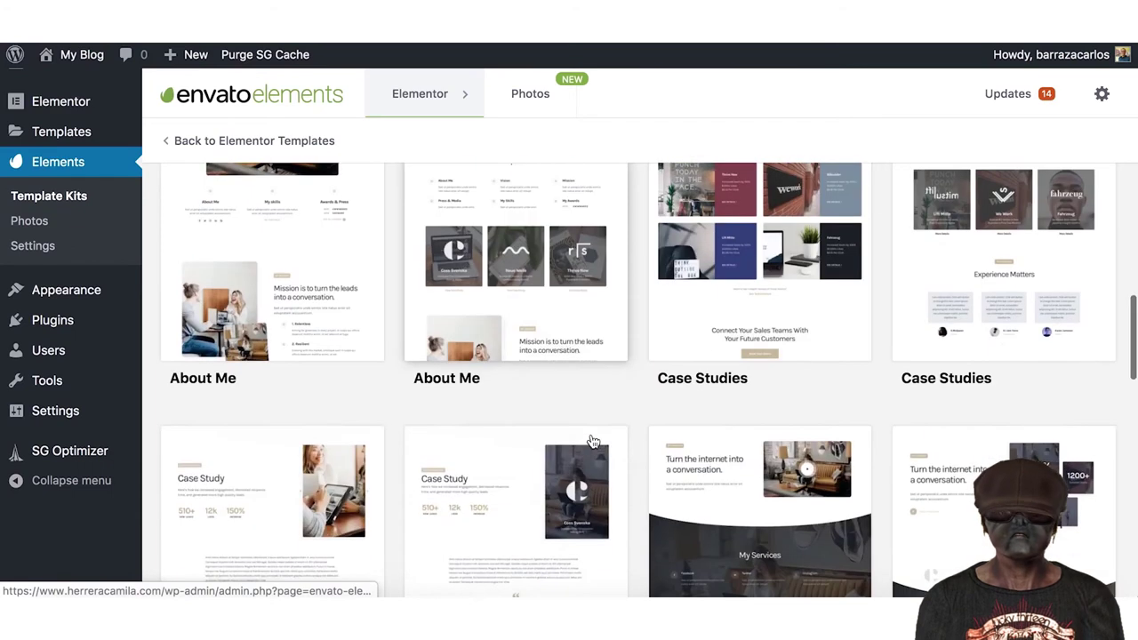
{"action": "scroll", "coordinate": [589, 439], "scroll_direction": "down", "scroll_amount": 2}
{"action": "scroll", "coordinate": [620, 401], "scroll_direction": "down", "scroll_amount": 2}
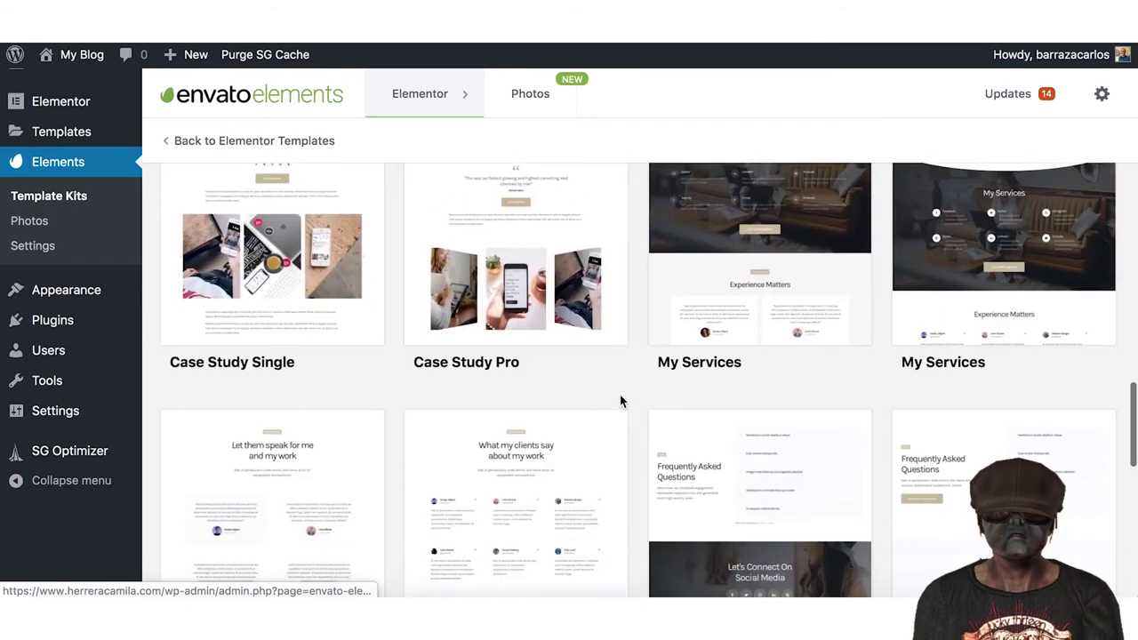
{"action": "scroll", "coordinate": [621, 401], "scroll_direction": "down", "scroll_amount": 5}
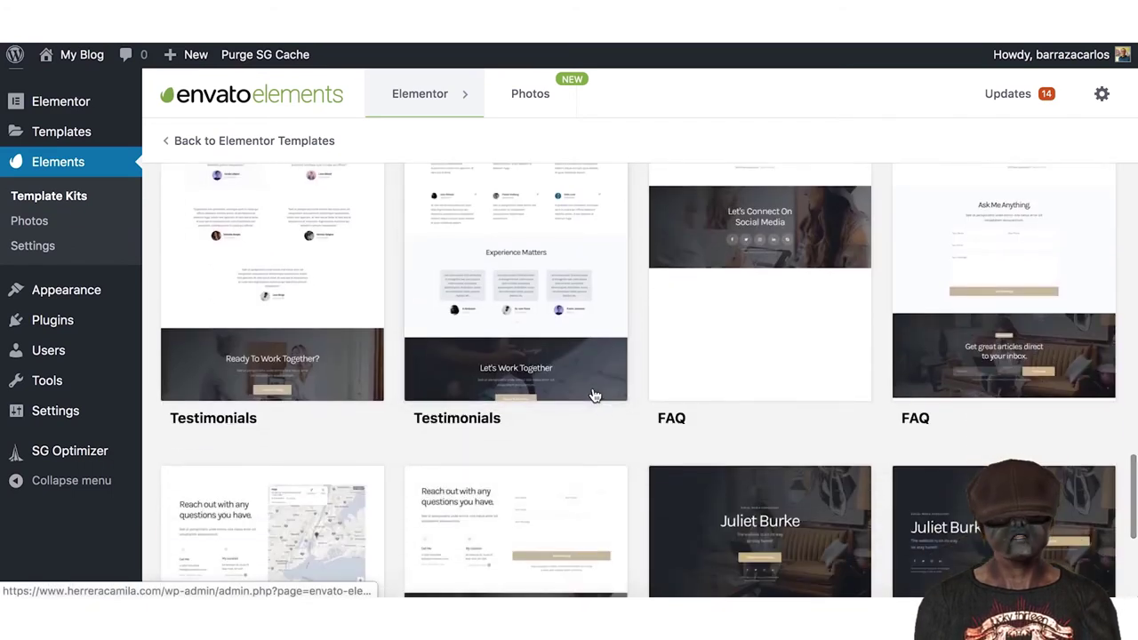
{"action": "scroll", "coordinate": [617, 300], "scroll_direction": "up", "scroll_amount": 2}
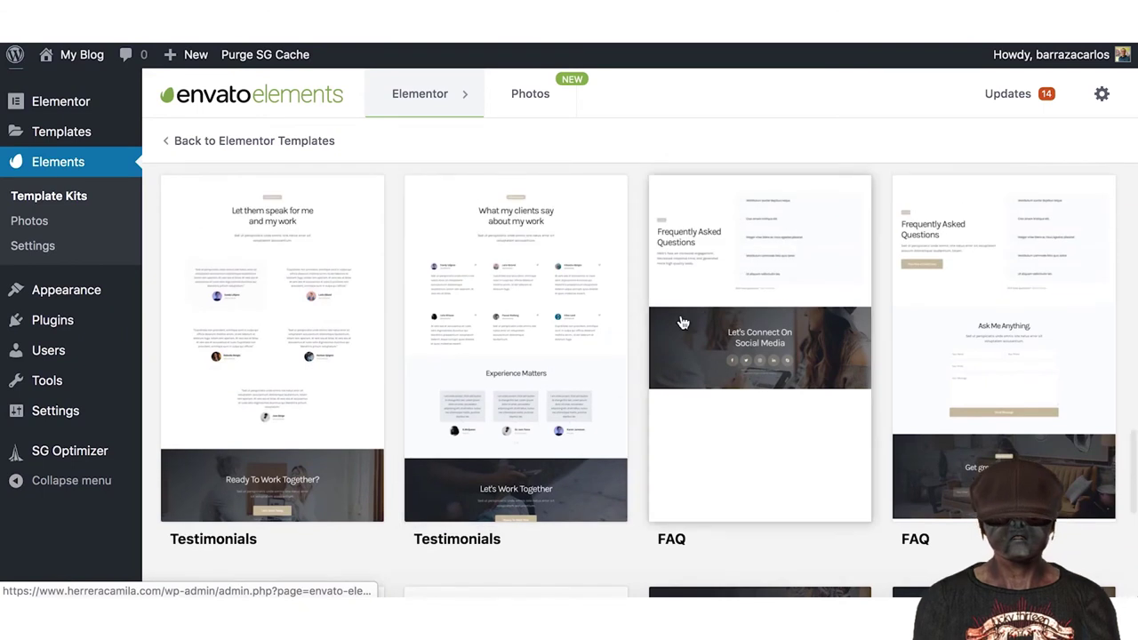
{"action": "scroll", "coordinate": [632, 276], "scroll_direction": "up", "scroll_amount": 7}
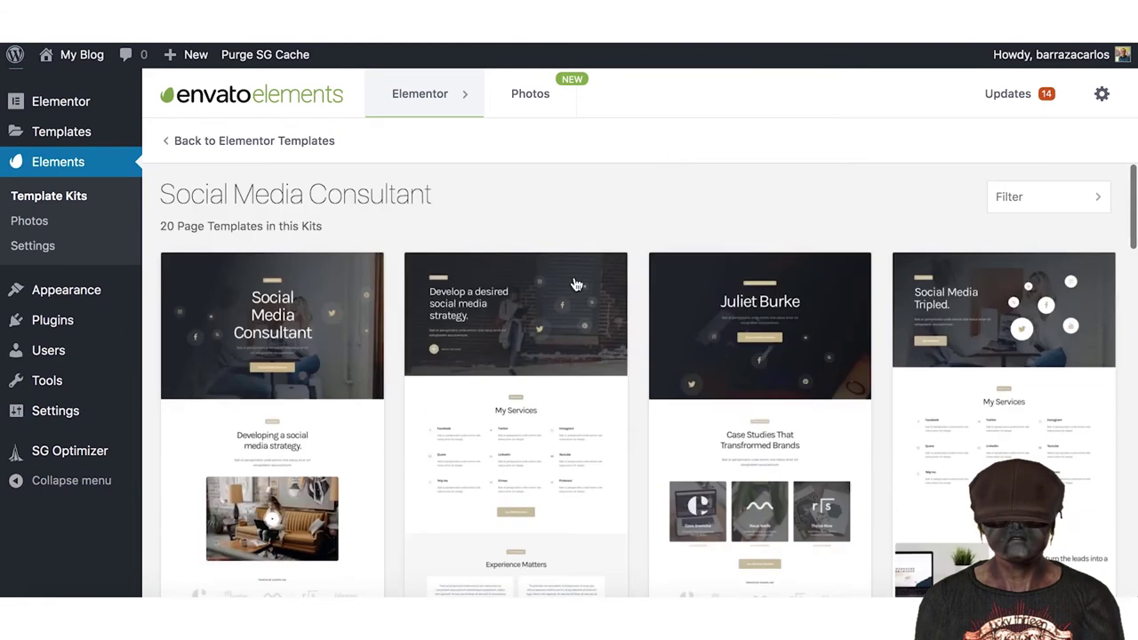
{"action": "left_click", "coordinate": [272, 346]}
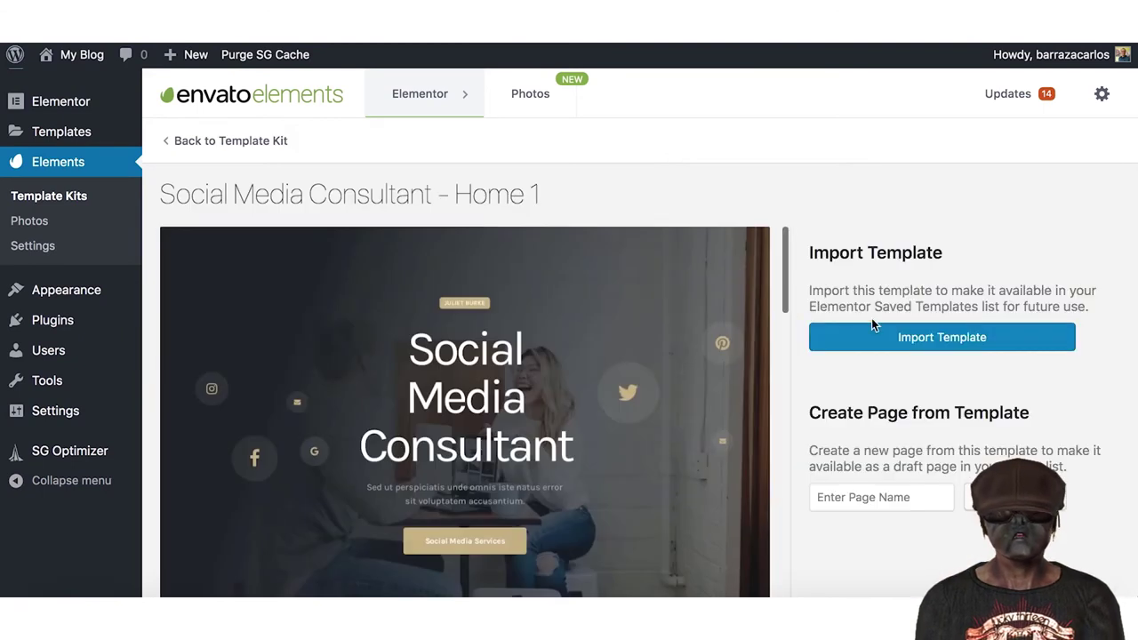
- Import Home 1 into saved templates and return to the Social Media Consultant kit
{"action": "left_click", "coordinate": [872, 345]}
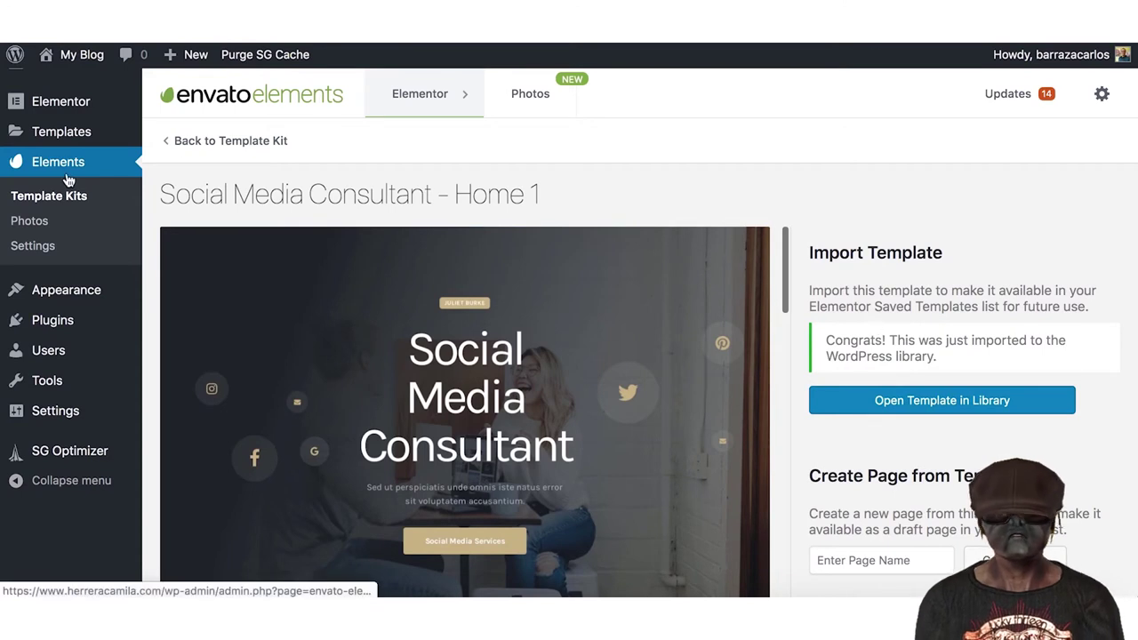
{"action": "left_click", "coordinate": [169, 142]}
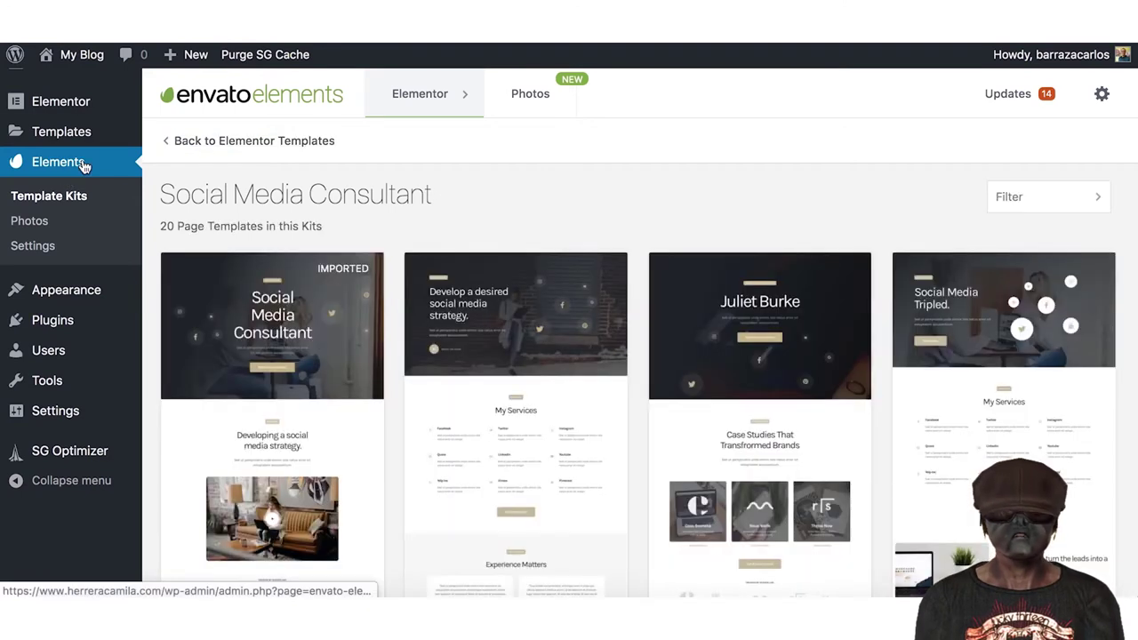
- Add a new page titled 'Sample' and open it with Elementor
{"action": "left_click", "coordinate": [169, 142]}
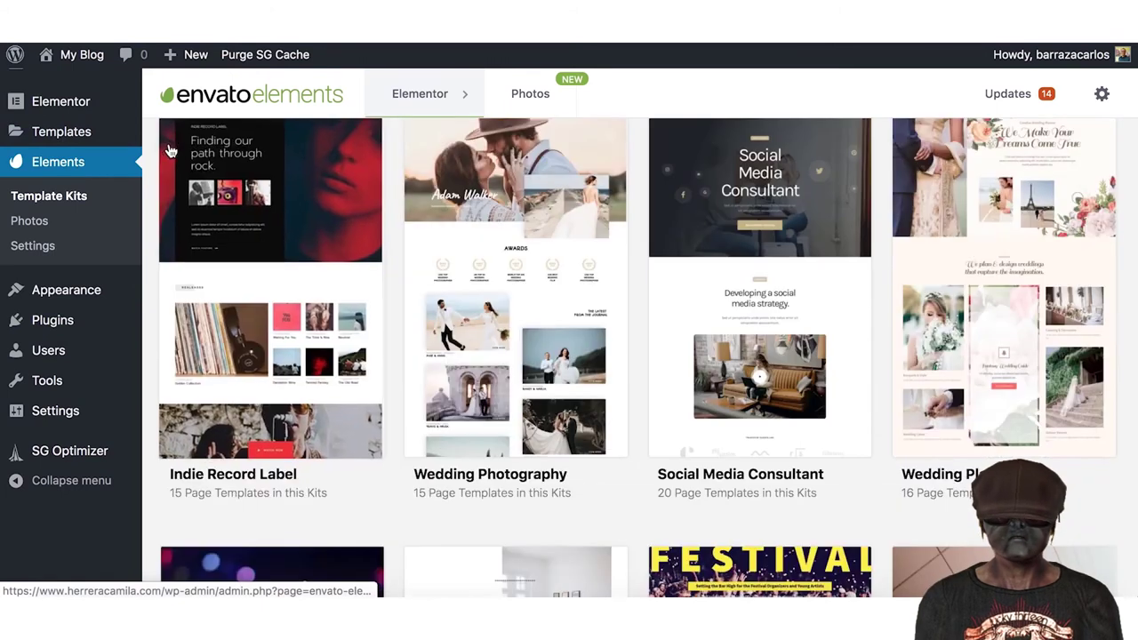
{"action": "scroll", "coordinate": [163, 153], "scroll_direction": "up", "scroll_amount": 5}
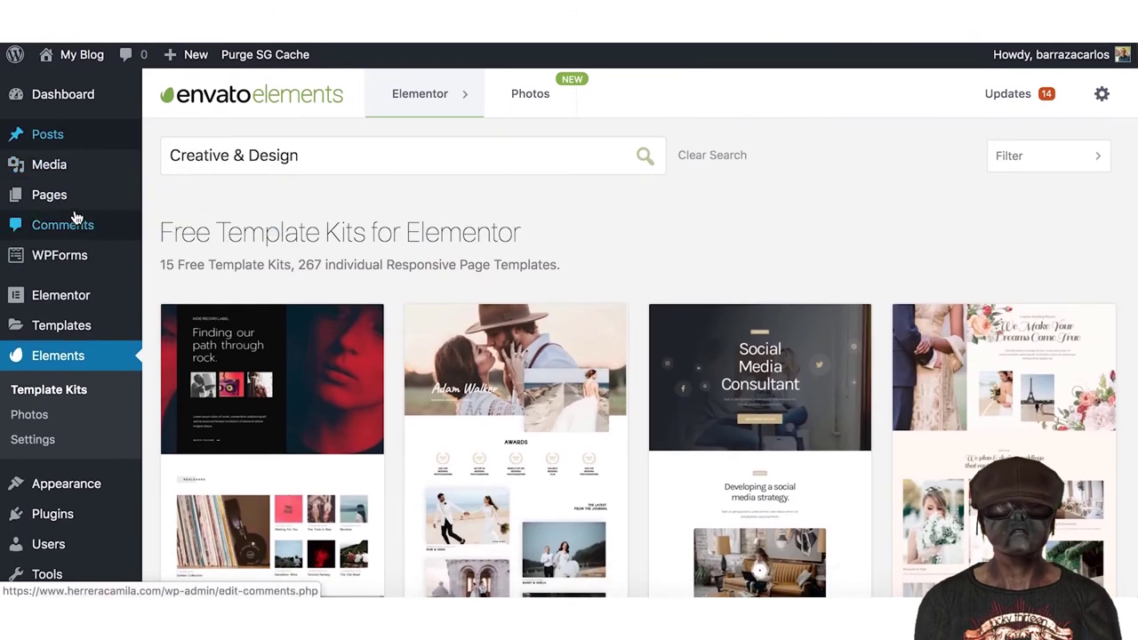
{"action": "left_click", "coordinate": [77, 197]}
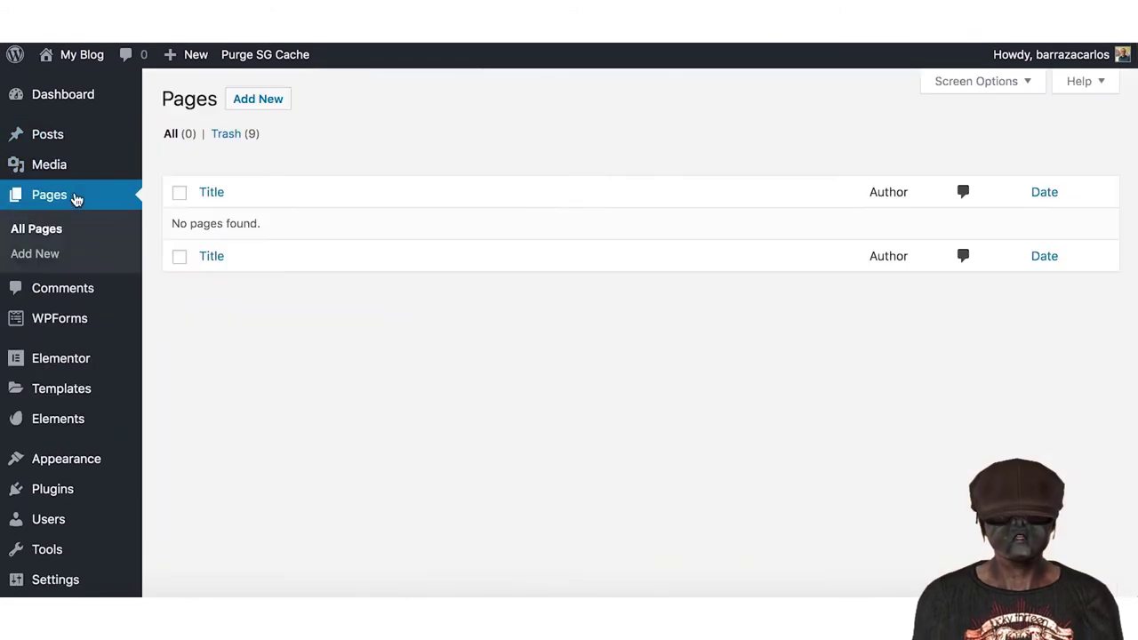
{"action": "left_click", "coordinate": [265, 105]}
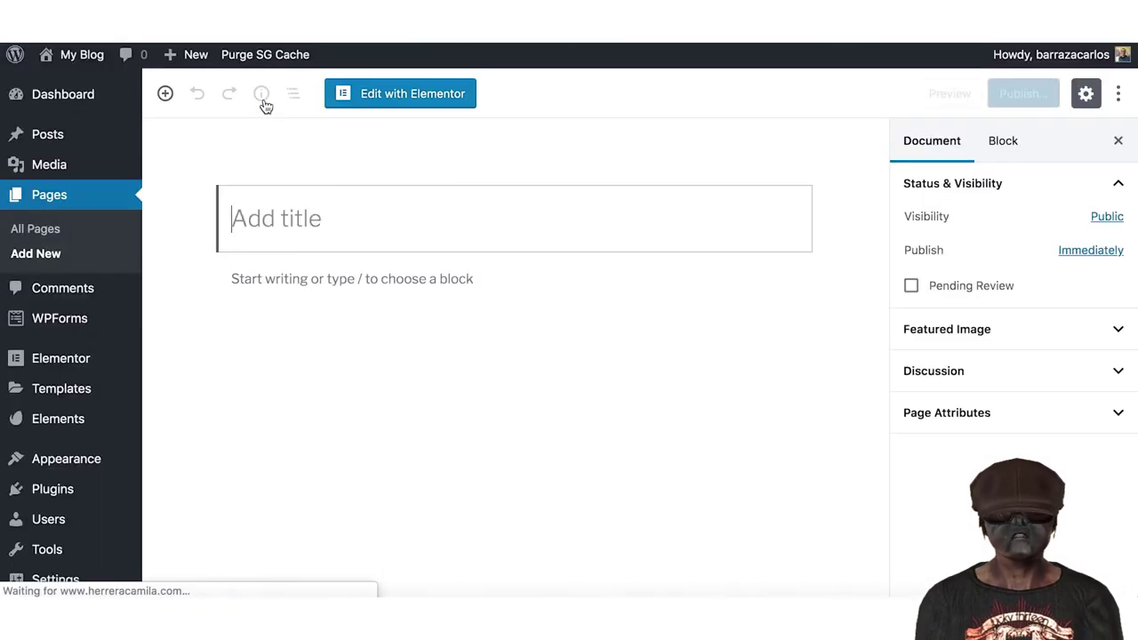
{"action": "type", "text": "Sample"}
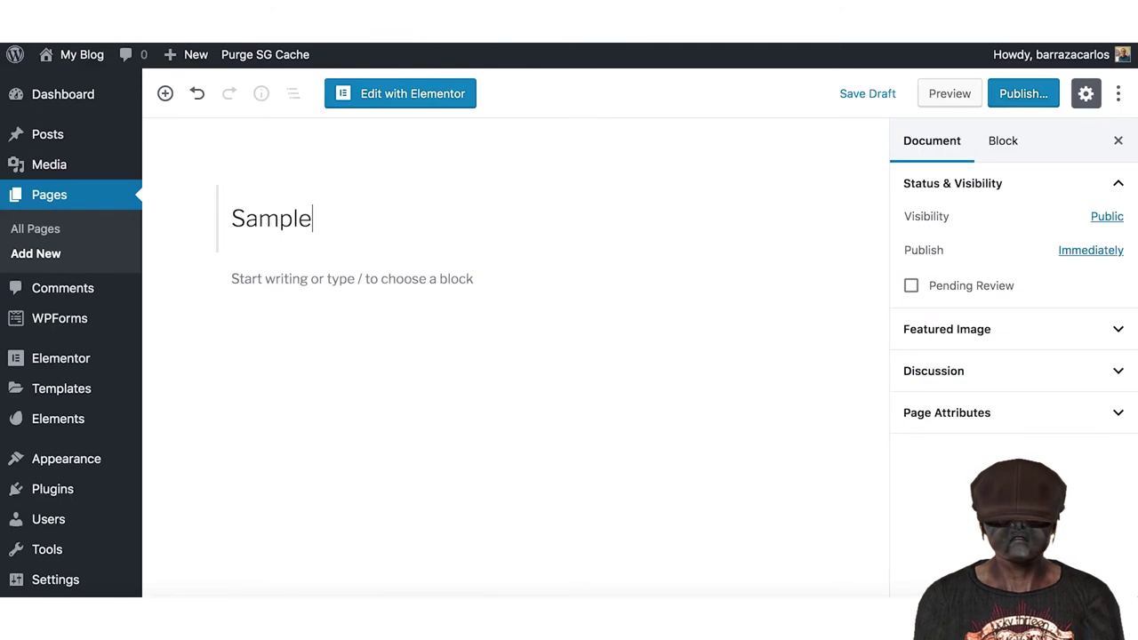
{"action": "left_click", "coordinate": [409, 96]}
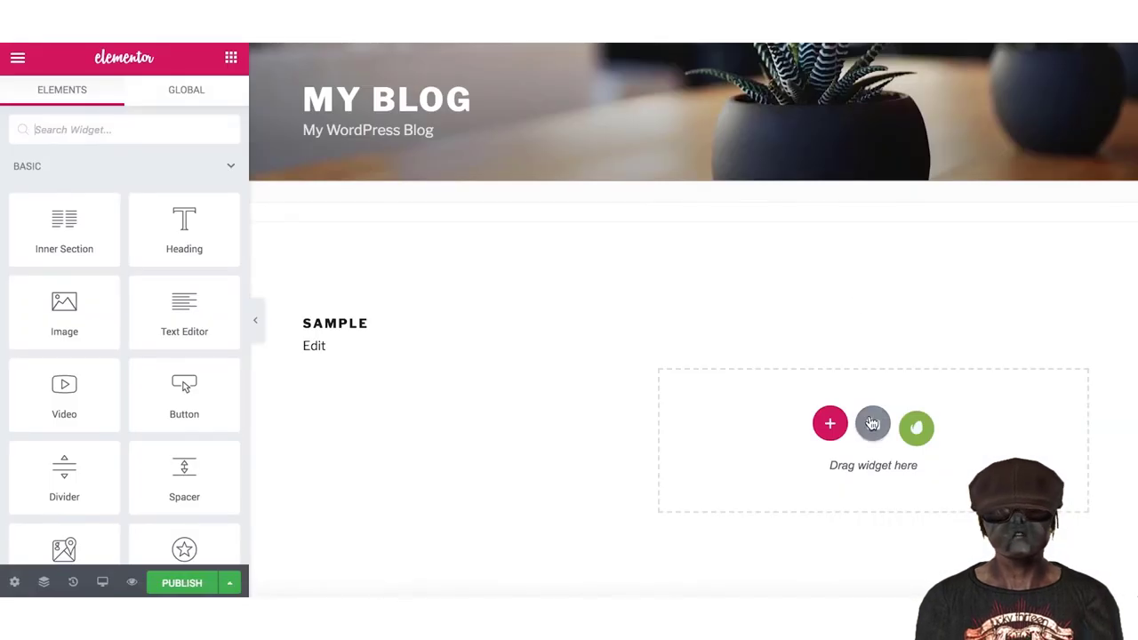
- Insert Social Media Consultant Home 1 from My Templates, also importing its document settings
{"action": "left_click", "coordinate": [873, 424]}
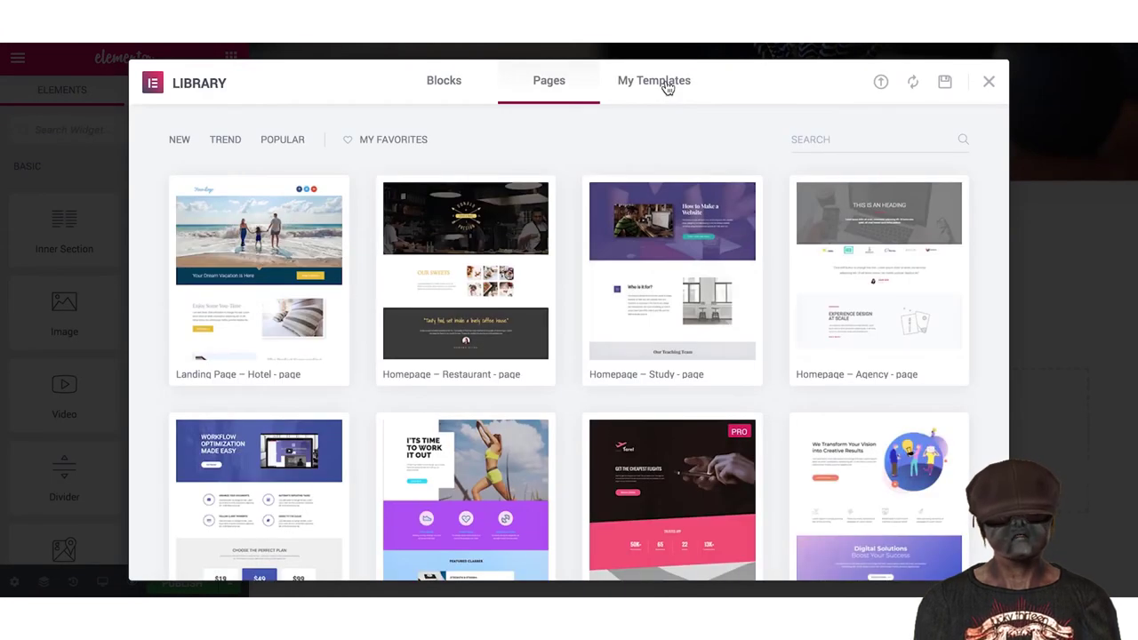
{"action": "left_click", "coordinate": [666, 83]}
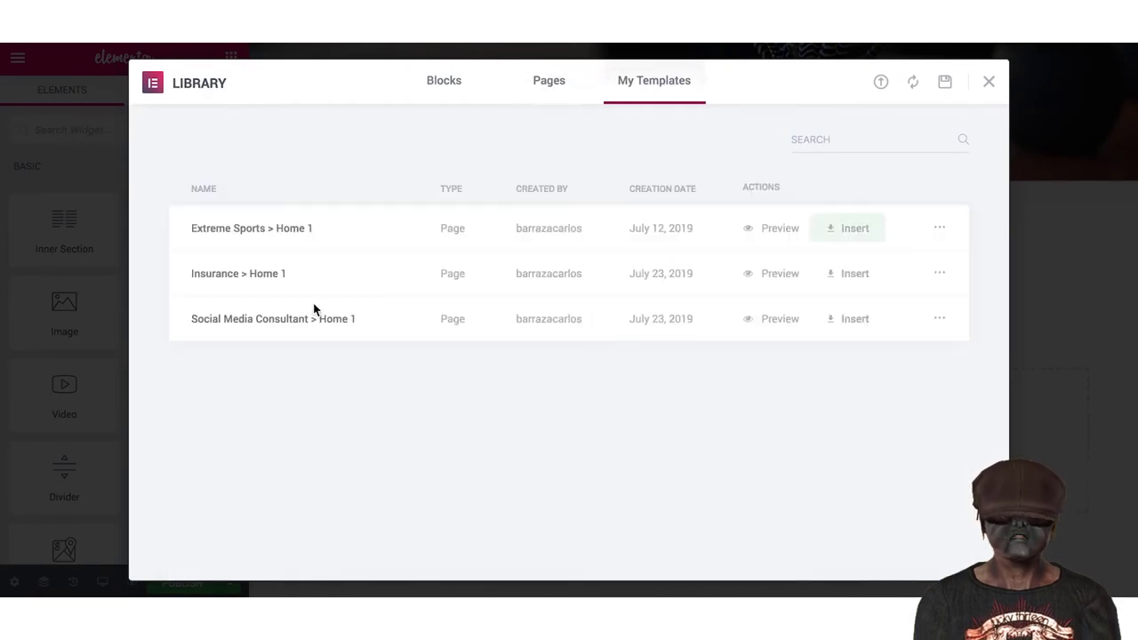
{"action": "left_click", "coordinate": [871, 318]}
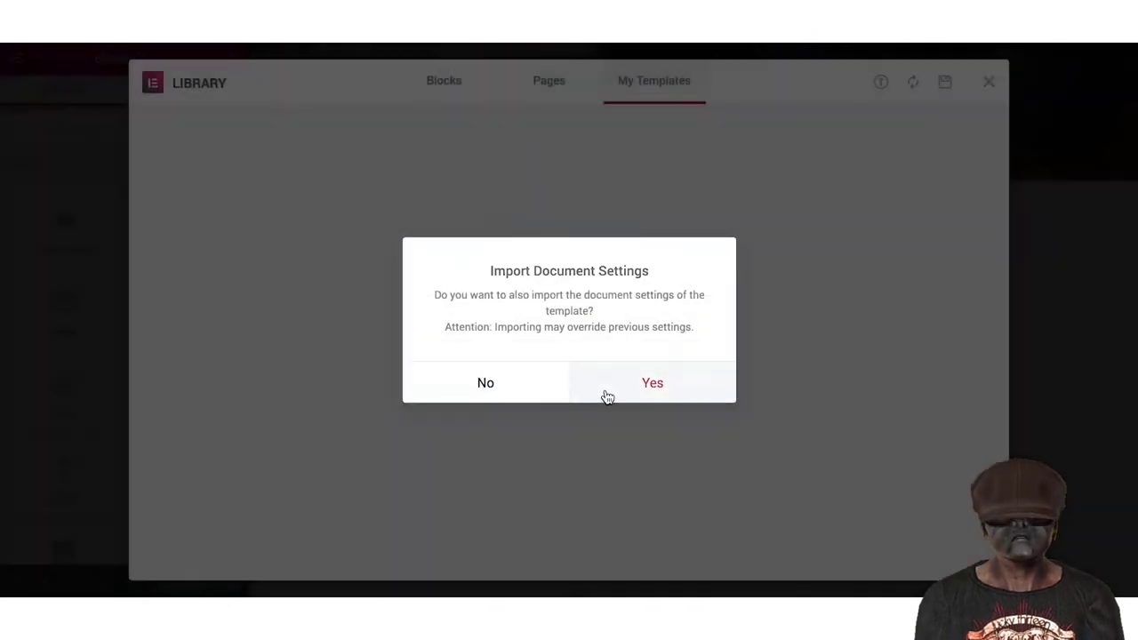
{"action": "left_click", "coordinate": [606, 396]}
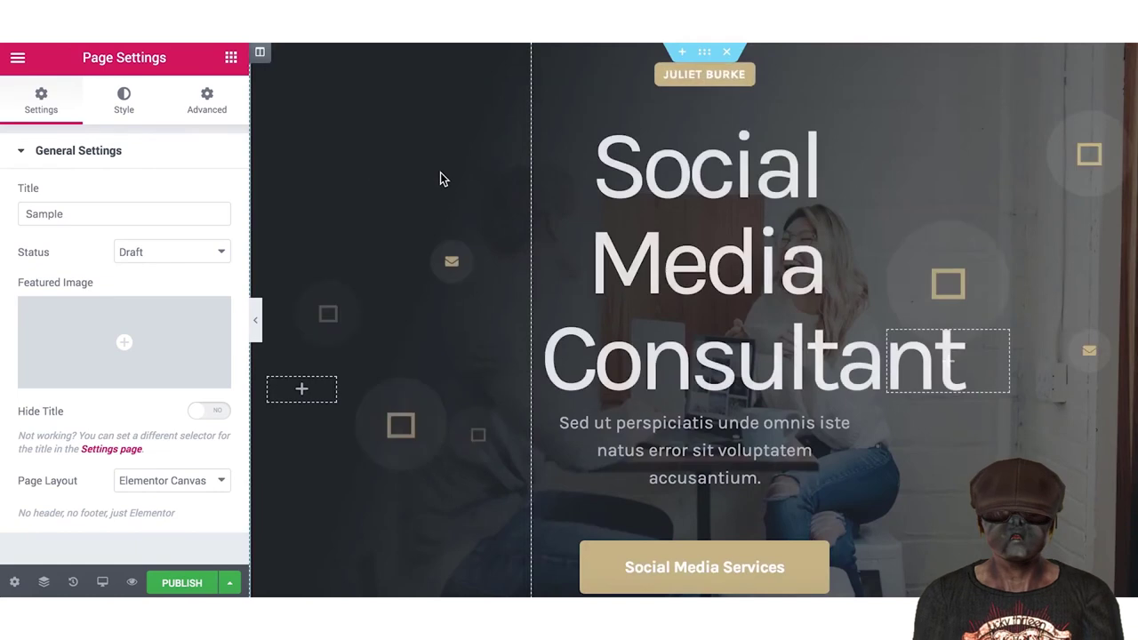
- Scroll down through hero, About Me, testimonials and 'Interested in learning more', then back up
{"action": "scroll", "coordinate": [756, 213], "scroll_direction": "down", "scroll_amount": 2}
{"action": "scroll", "coordinate": [654, 275], "scroll_direction": "up", "scroll_amount": 2}
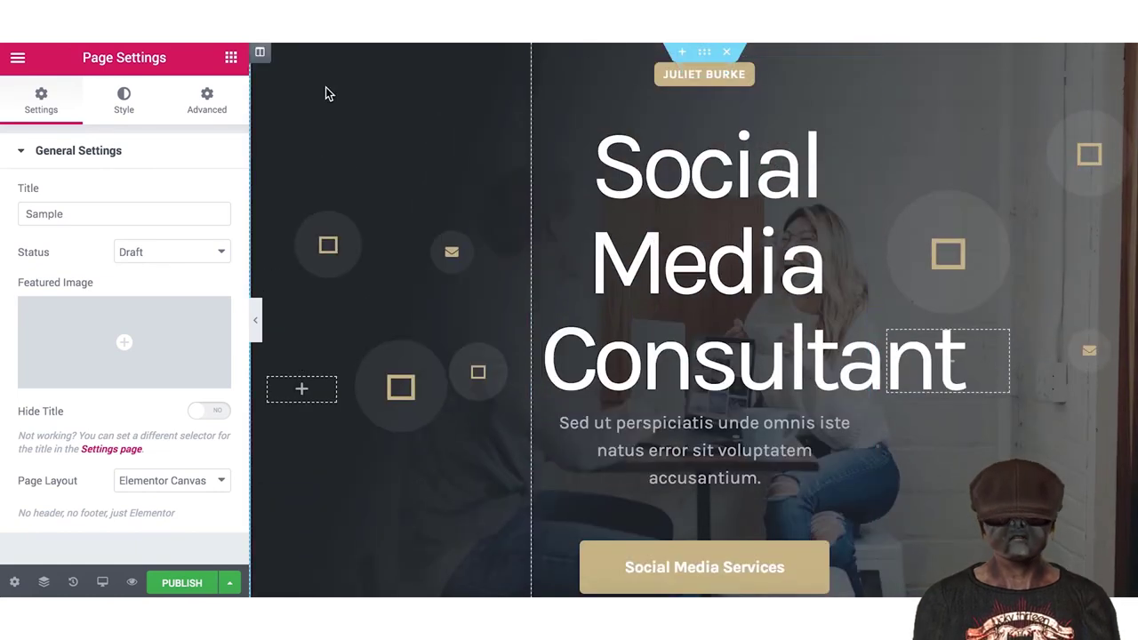
{"action": "scroll", "coordinate": [407, 242], "scroll_direction": "down", "scroll_amount": 6}
{"action": "scroll", "coordinate": [407, 246], "scroll_direction": "down", "scroll_amount": 15}
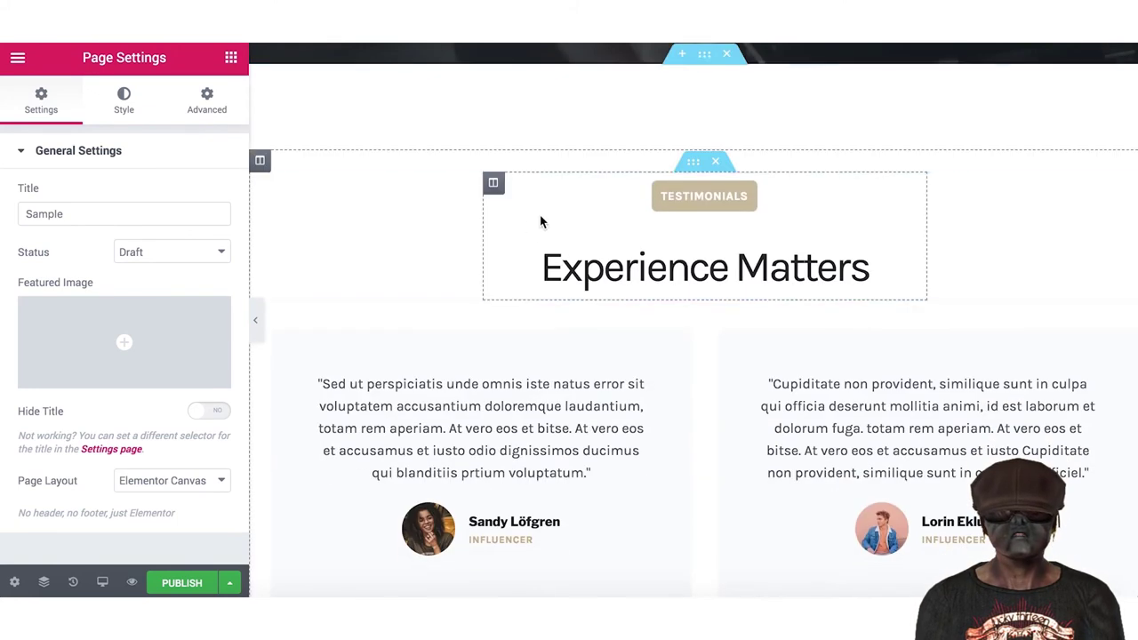
{"action": "scroll", "coordinate": [670, 252], "scroll_direction": "down", "scroll_amount": 5}
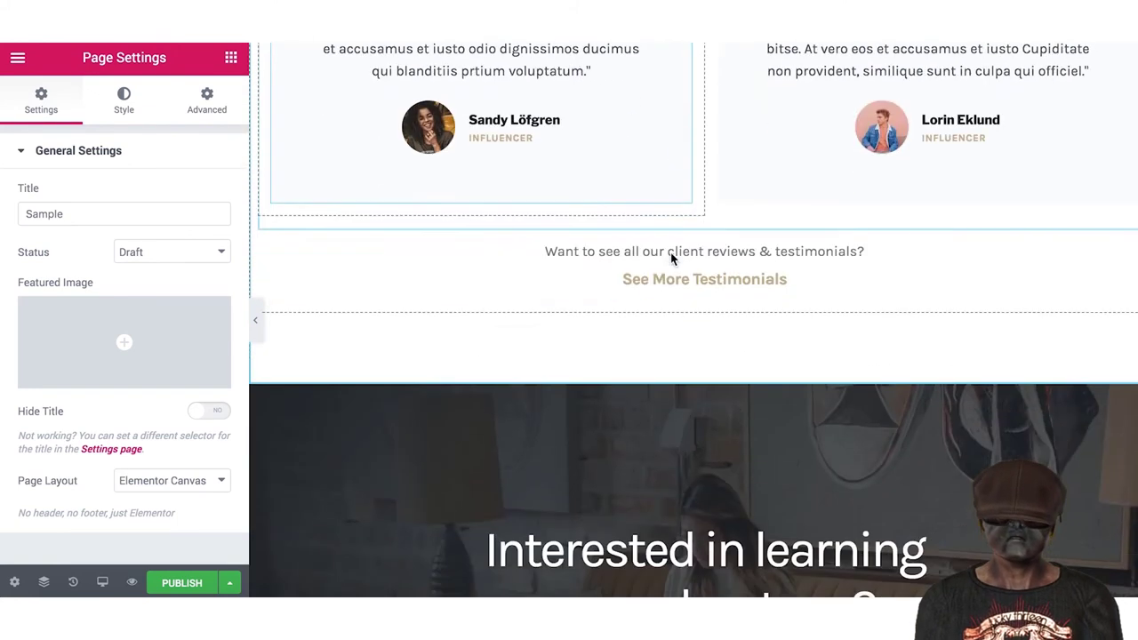
{"action": "scroll", "coordinate": [670, 258], "scroll_direction": "down", "scroll_amount": 5}
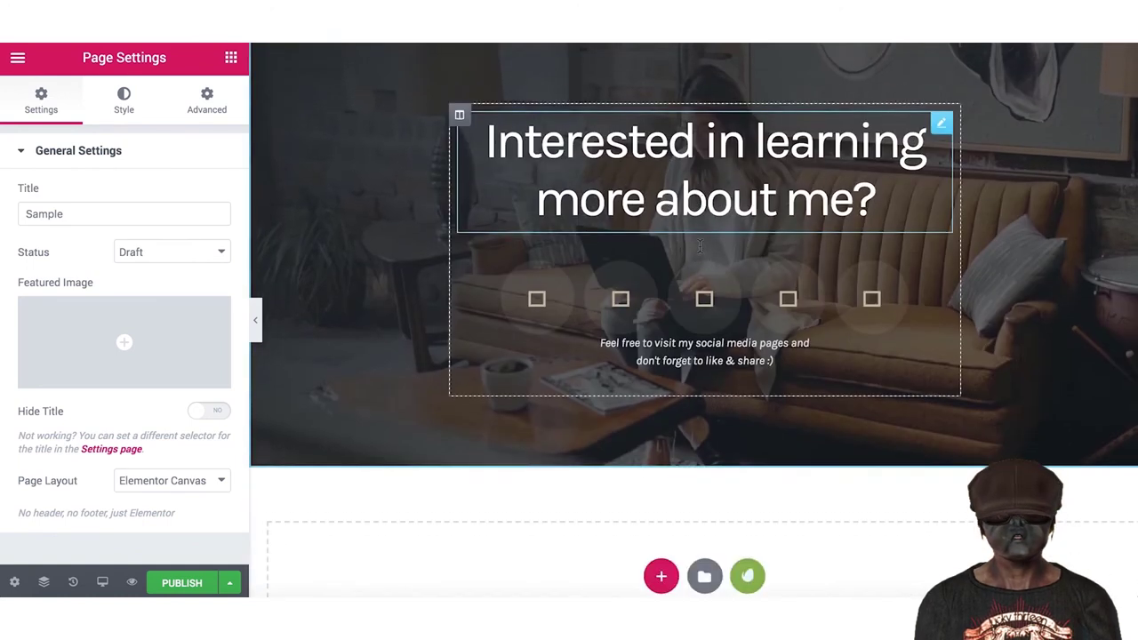
{"action": "scroll", "coordinate": [700, 247], "scroll_direction": "up", "scroll_amount": 3}
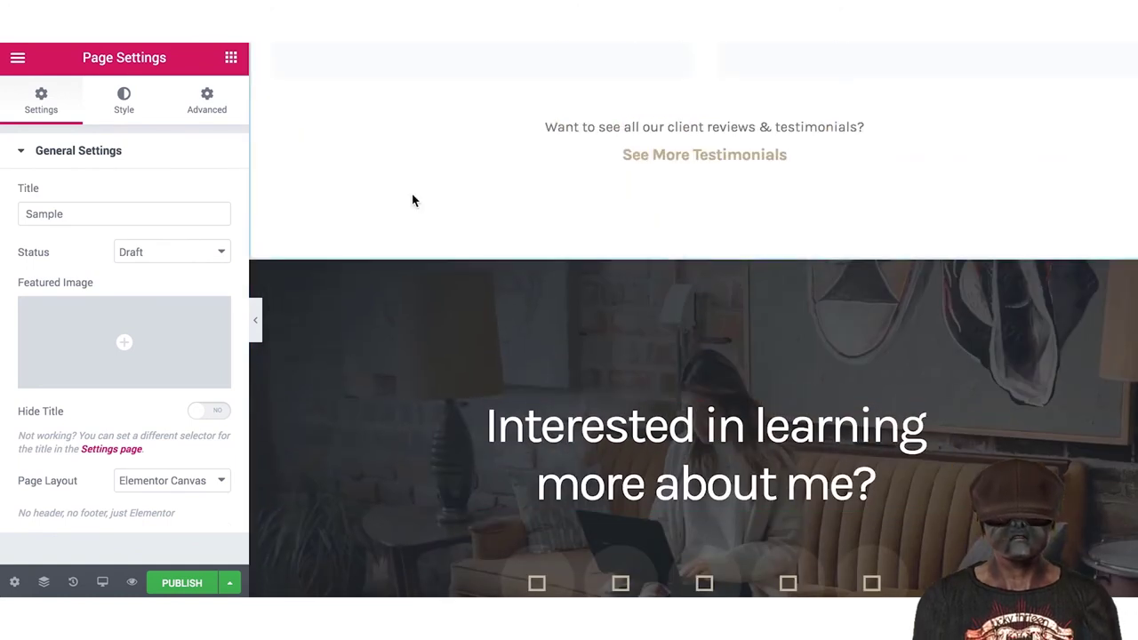
{"action": "scroll", "coordinate": [411, 201], "scroll_direction": "up", "scroll_amount": 15}
{"action": "scroll", "coordinate": [456, 338], "scroll_direction": "up", "scroll_amount": 5}
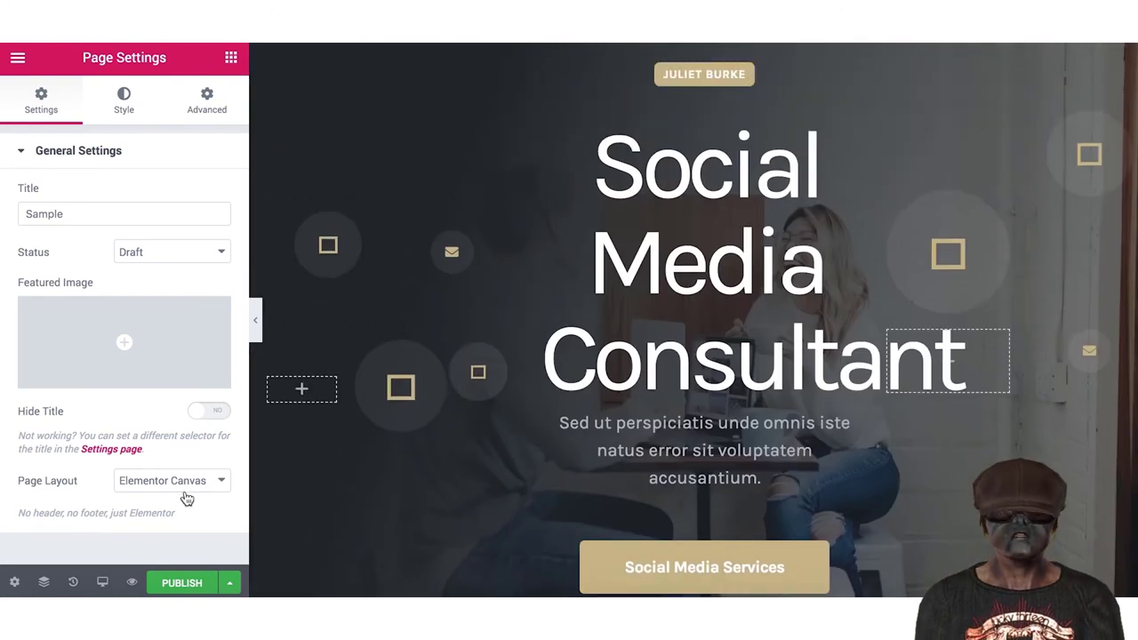